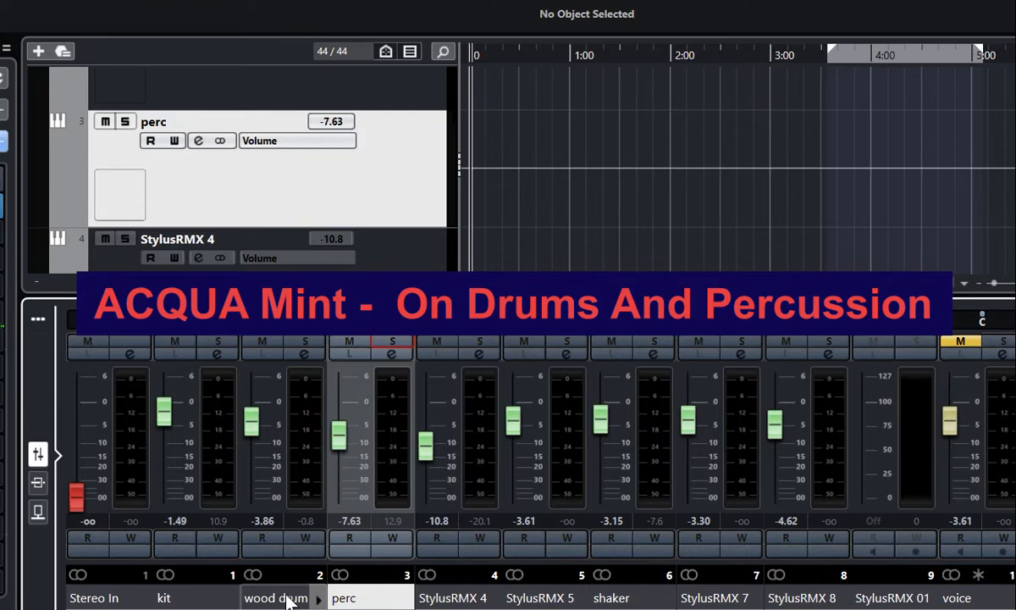
Step: On the wood drum track's MINT insert, boost EQ band F2 by about 5 dB at about 120 Hz
left_click(289, 584)
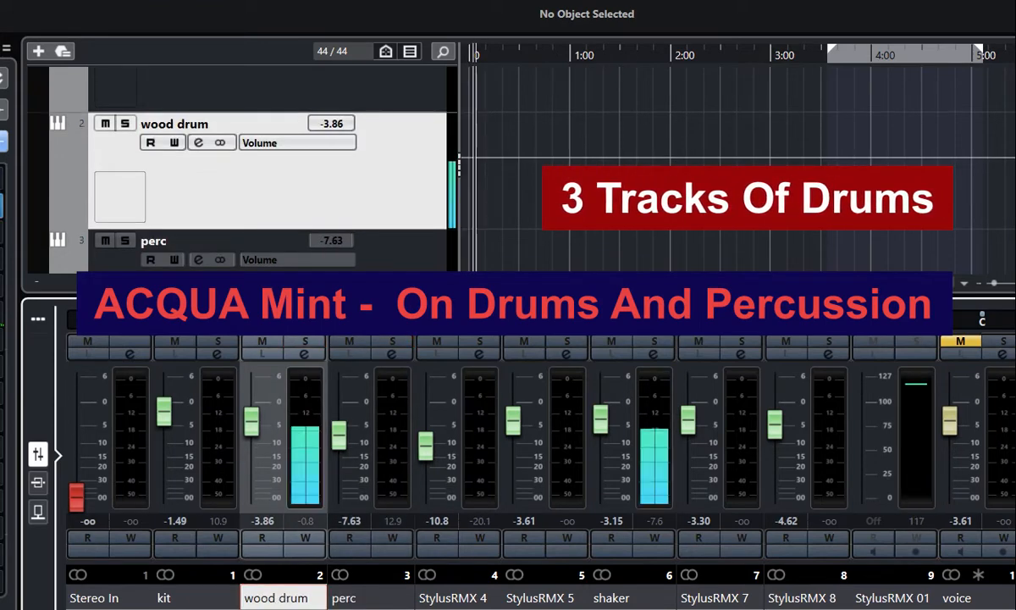
left_click(3, 205)
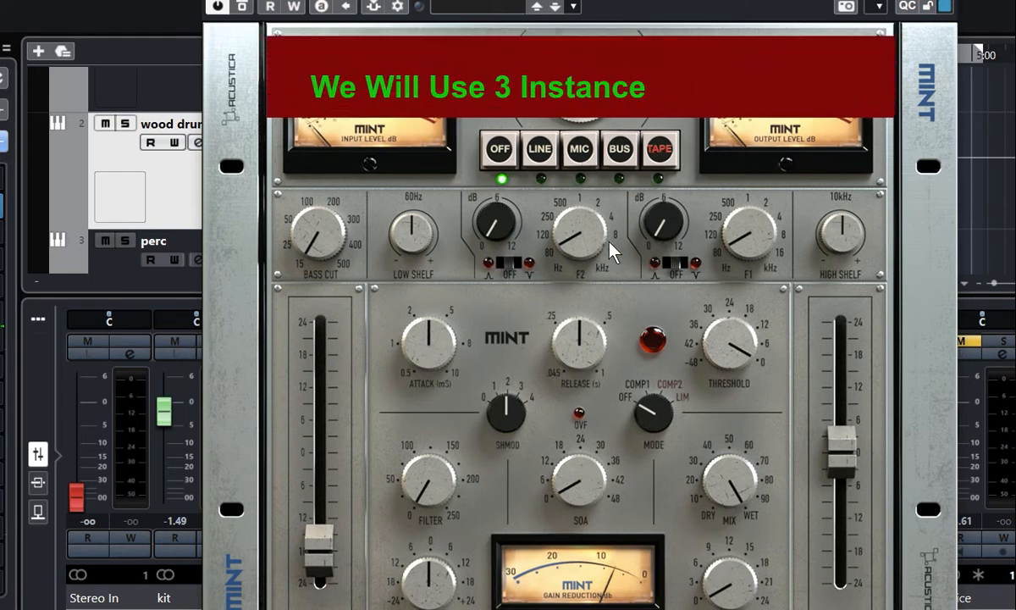
left_click_drag(489, 226, 531, 158)
left_click_drag(588, 222, 754, 118)
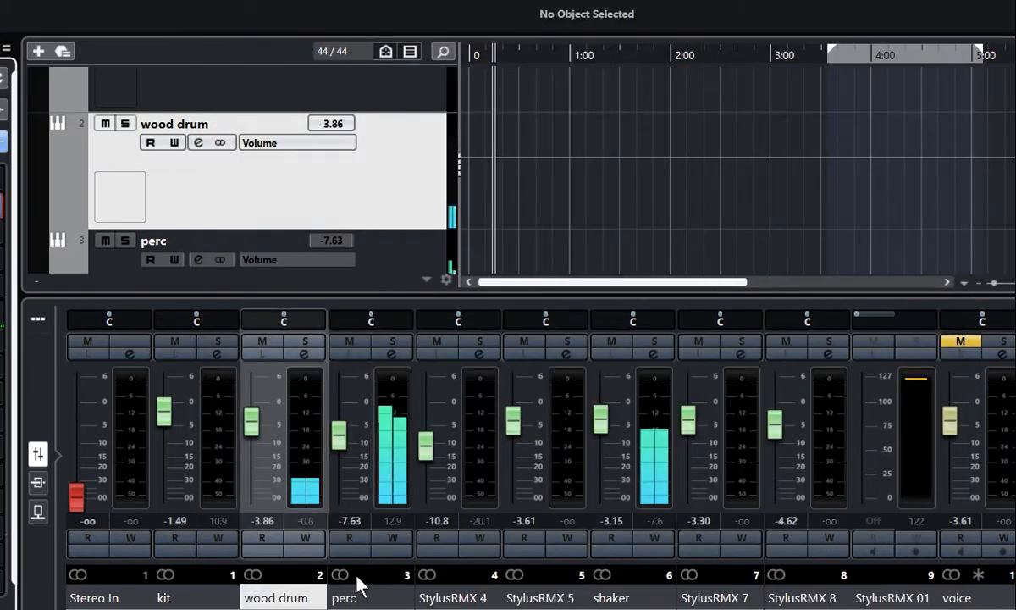
Step: Solo the perc track and raise its volume to -2.08
left_click(356, 584)
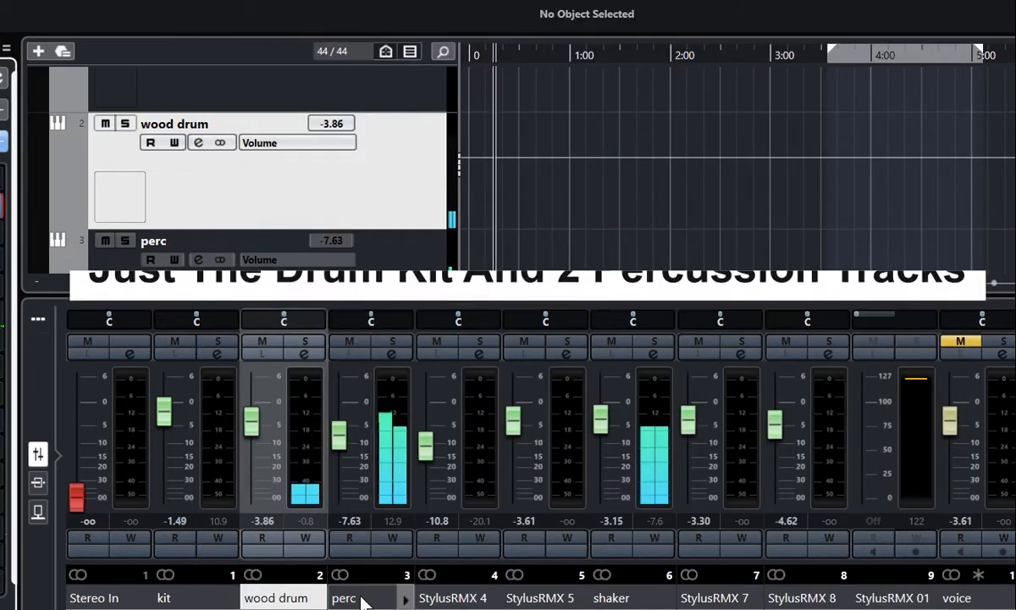
left_click_drag(340, 432, 359, 411)
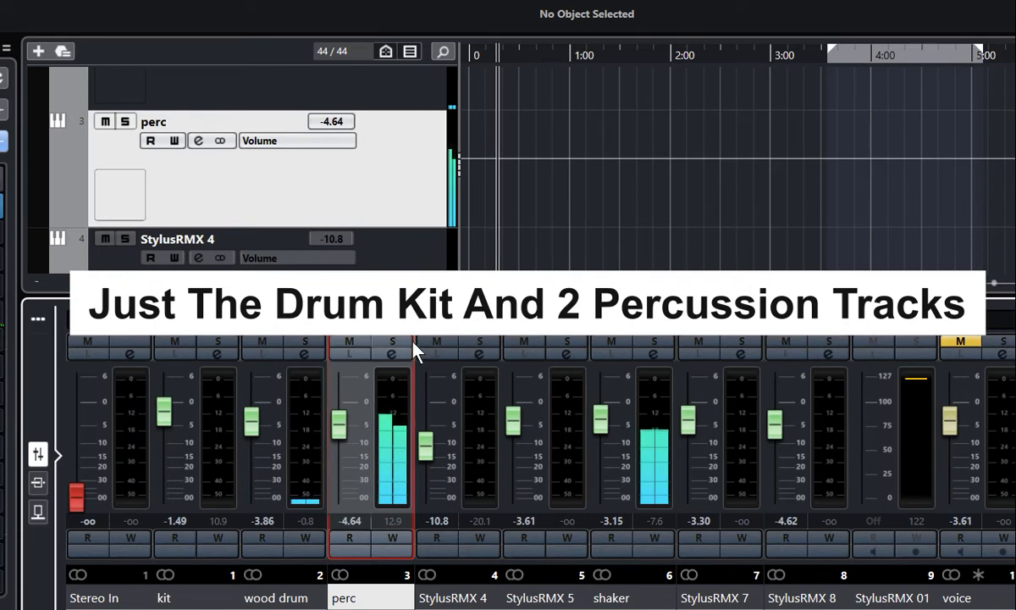
left_click(389, 341)
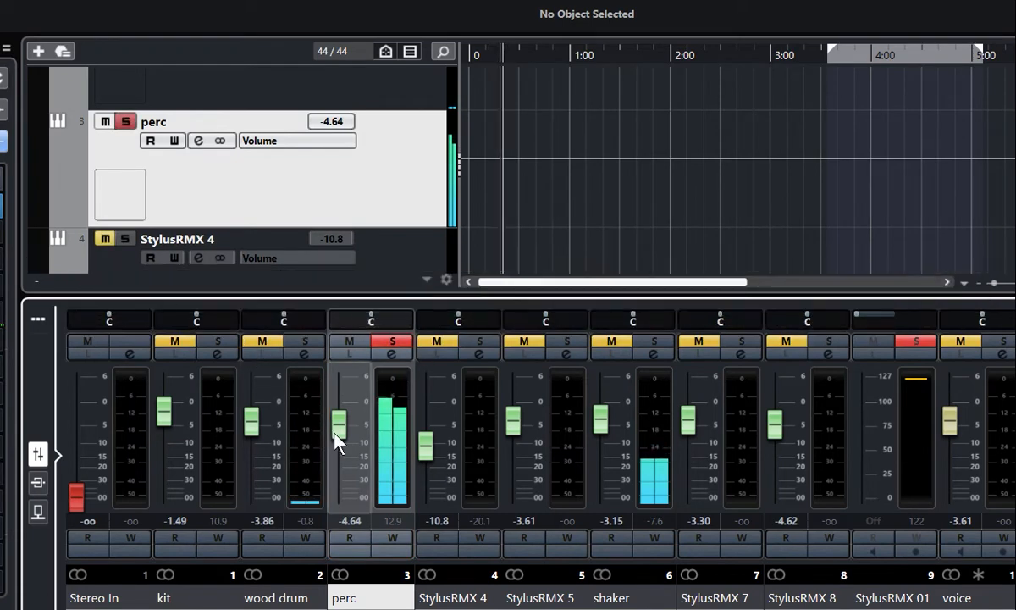
mouse_move(338, 423)
left_mouse_down()
mouse_move(340, 398)
mouse_move(350, 419)
mouse_move(332, 425)
left_mouse_up()
Step: On the perc track's MINT insert, enable boost on EQ bands F1 and F2, setting F2 to about 8 dB at about 3 kHz
left_click(3, 205)
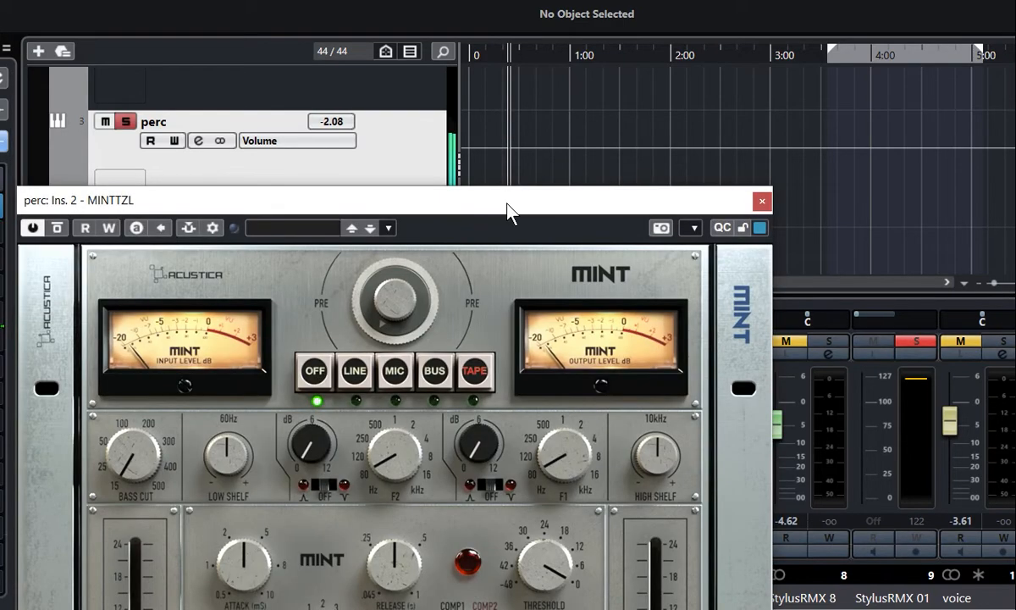
left_click_drag(506, 203, 553, 0)
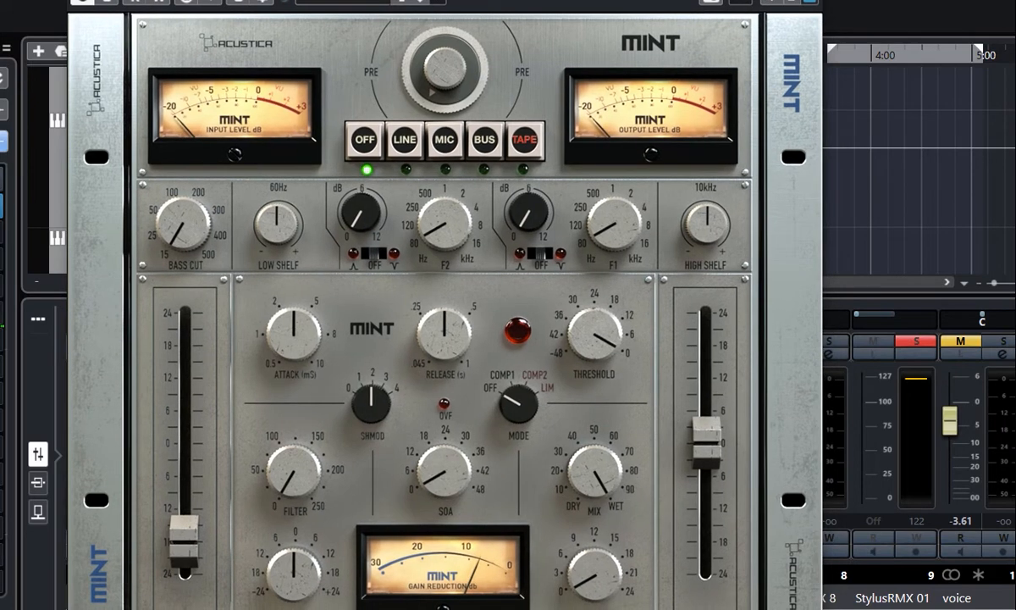
left_click(529, 254)
left_click(366, 256)
left_click_drag(437, 239, 464, 190)
left_click_drag(369, 217, 436, 155)
left_click_drag(451, 219, 480, 173)
left_click_drag(392, 208, 365, 223)
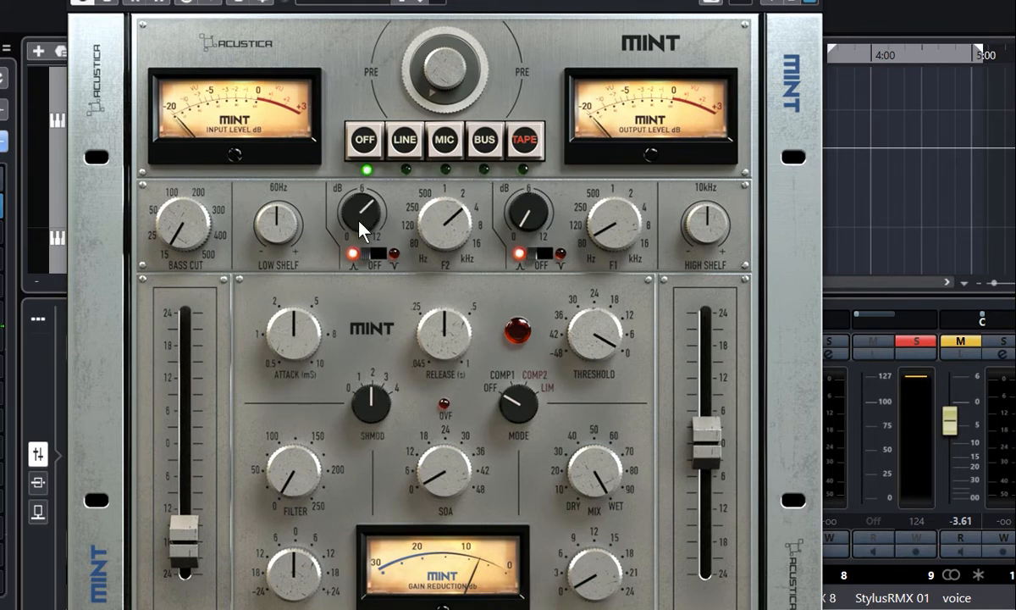
Step: Set perc EQ band F1 to about 6 dB of boost at about 2 kHz and raise the 10 kHz high shelf moderately
left_click_drag(535, 216, 538, 172)
left_click_drag(615, 233, 624, 197)
left_click_drag(536, 213, 606, 152)
left_click_drag(625, 214, 635, 180)
left_click_drag(542, 223, 526, 287)
mouse_move(611, 221)
left_mouse_down()
mouse_move(622, 204)
mouse_move(617, 213)
left_mouse_up()
mouse_move(712, 222)
left_mouse_down()
mouse_move(748, 215)
mouse_move(741, 205)
mouse_move(730, 224)
left_mouse_up()
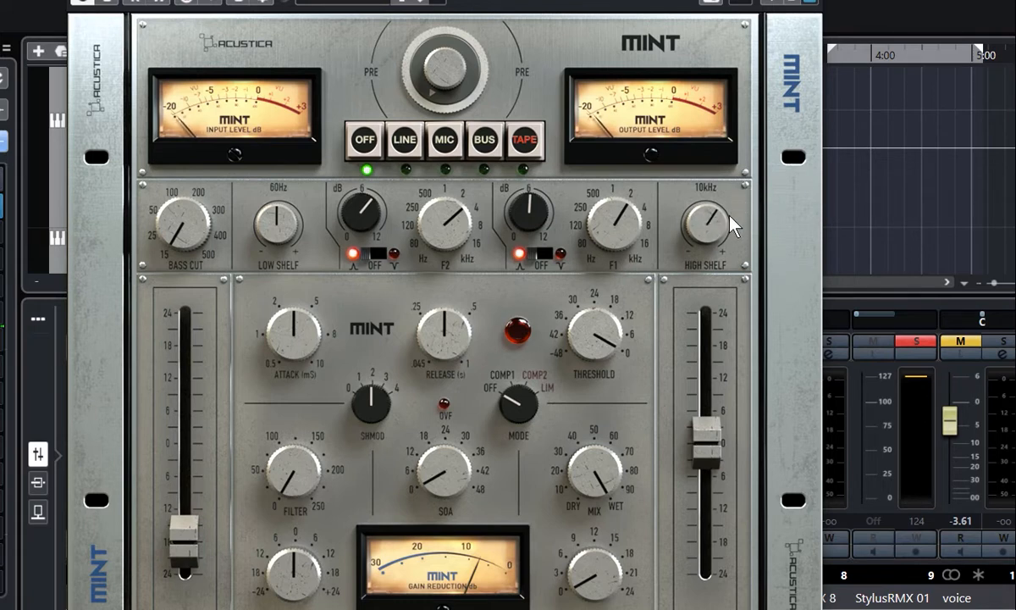
Step: Set the perc compressor mode to COMP1, close the plug-in and unsolo the perc track
left_click_drag(526, 412, 549, 376)
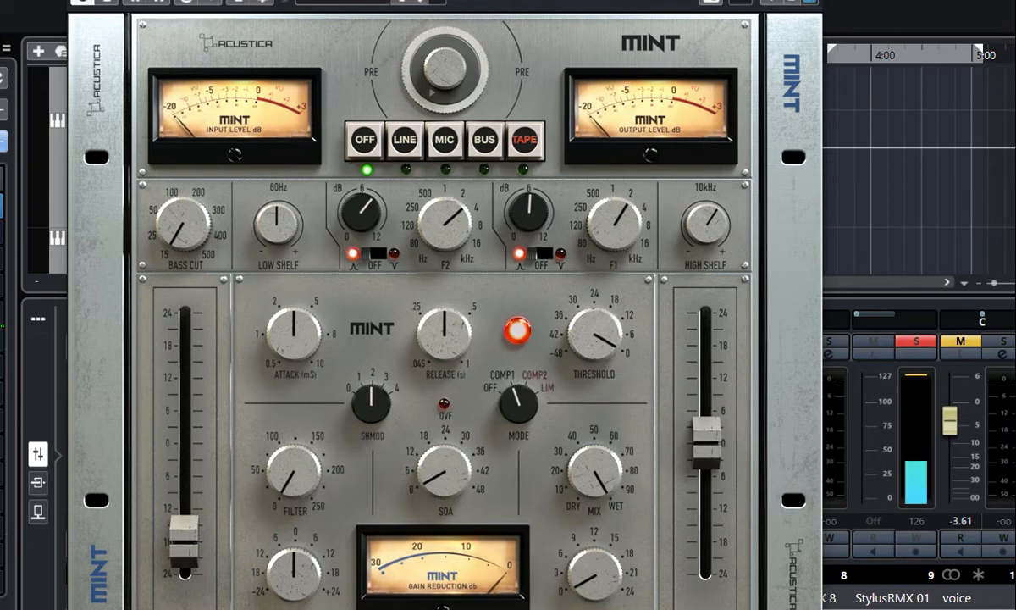
left_click(810, 0)
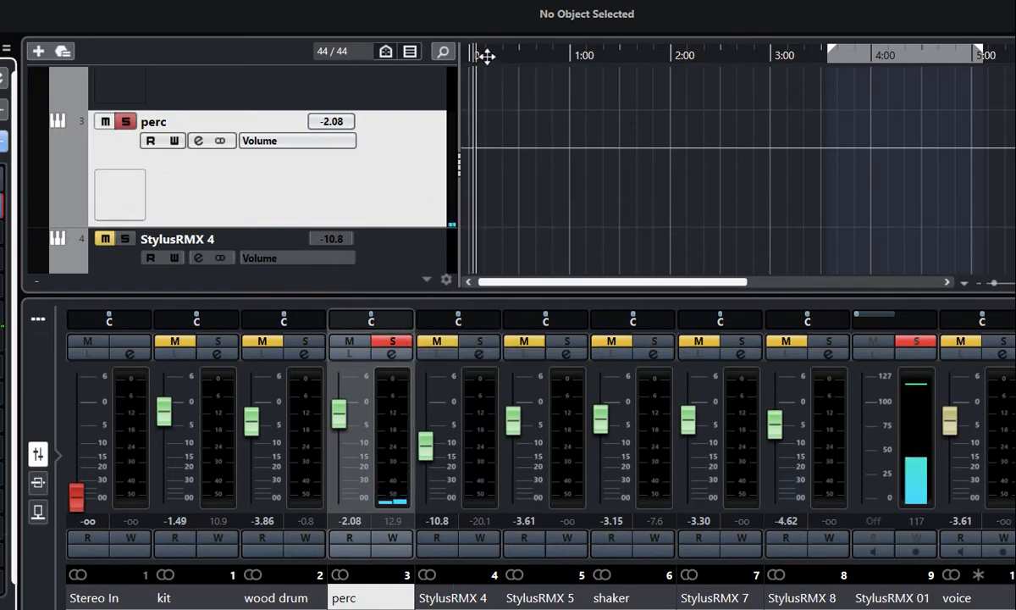
left_click(391, 341)
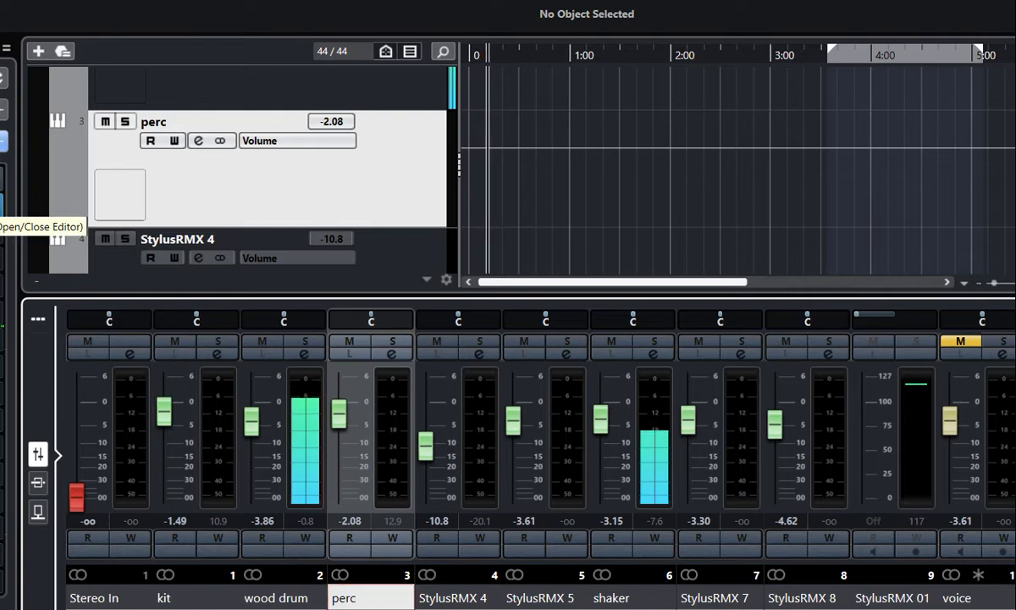
Step: On the perc track's MINT compressor, lower the threshold to about -6 dB and raise the make-up gain to about 5 dB
left_click(0, 205)
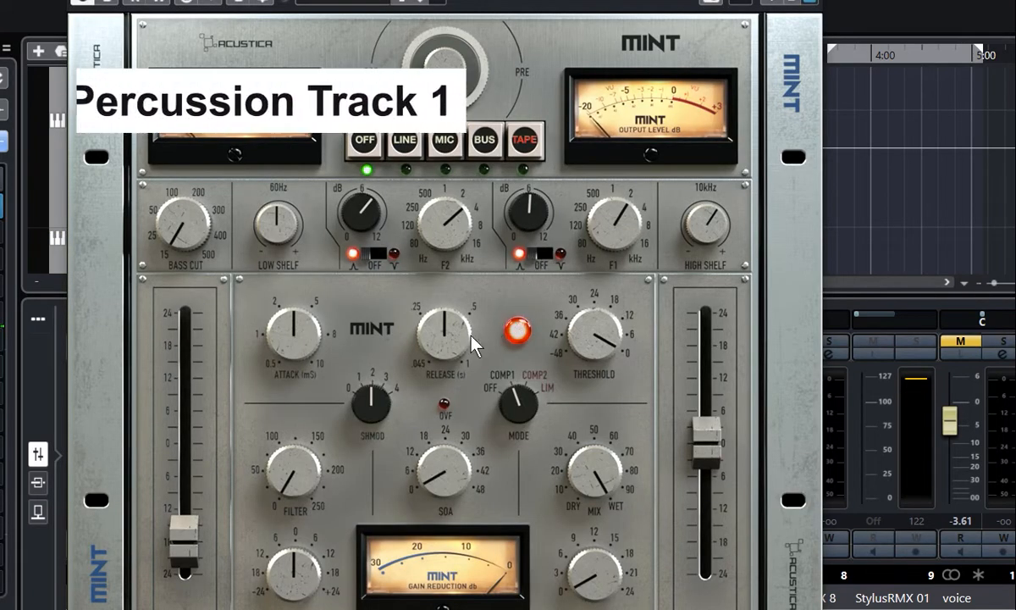
left_click_drag(579, 321, 584, 350)
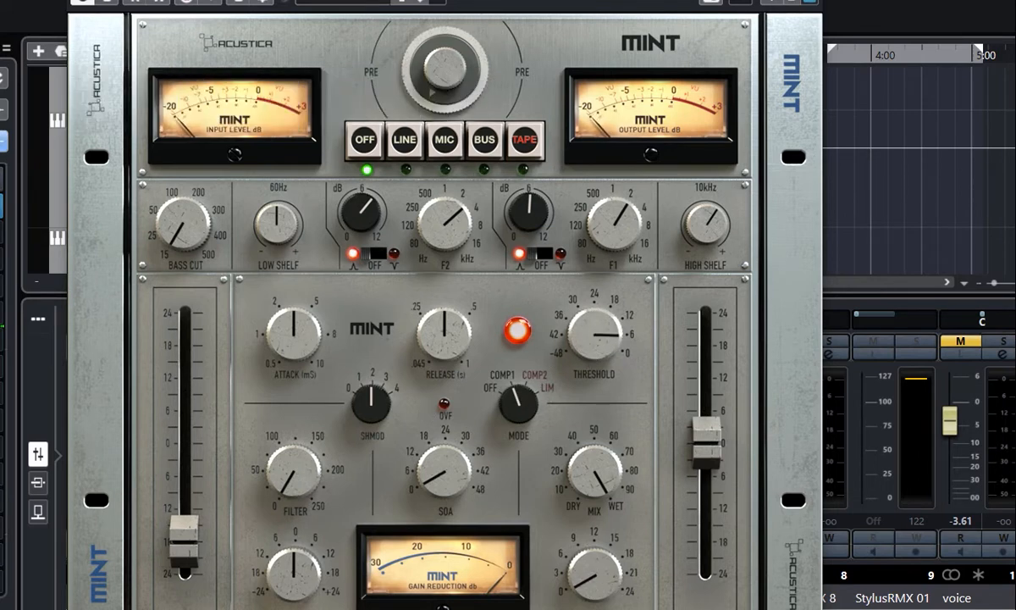
left_click_drag(479, 0, 459, 0)
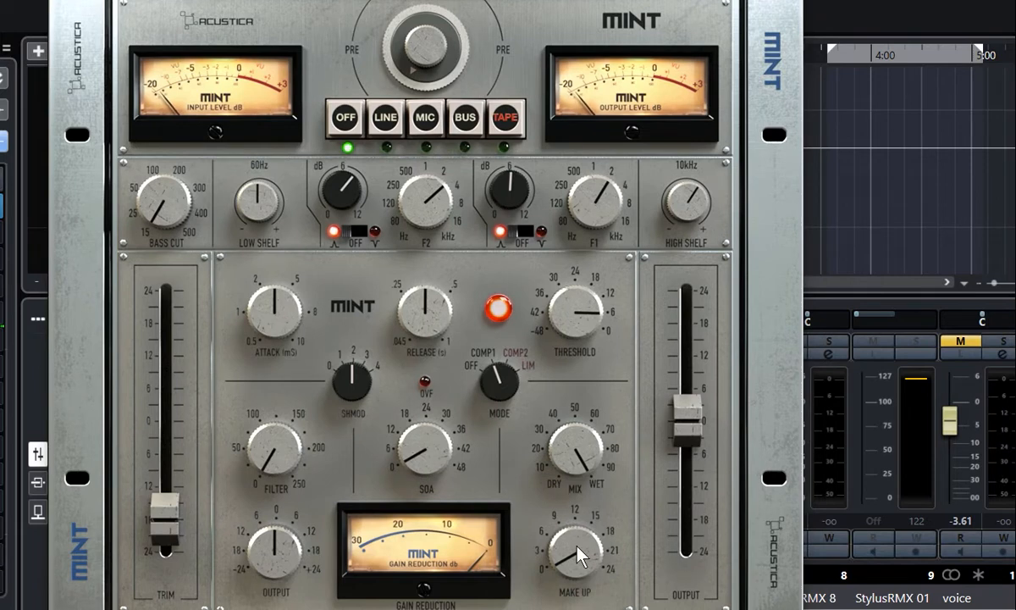
left_click_drag(586, 546, 592, 534)
Step: Adjust the perc compressor to about -15 dB threshold, 0.2 s release and SOA 5, with Trim at about -15 dB
left_click_drag(542, 303, 541, 327)
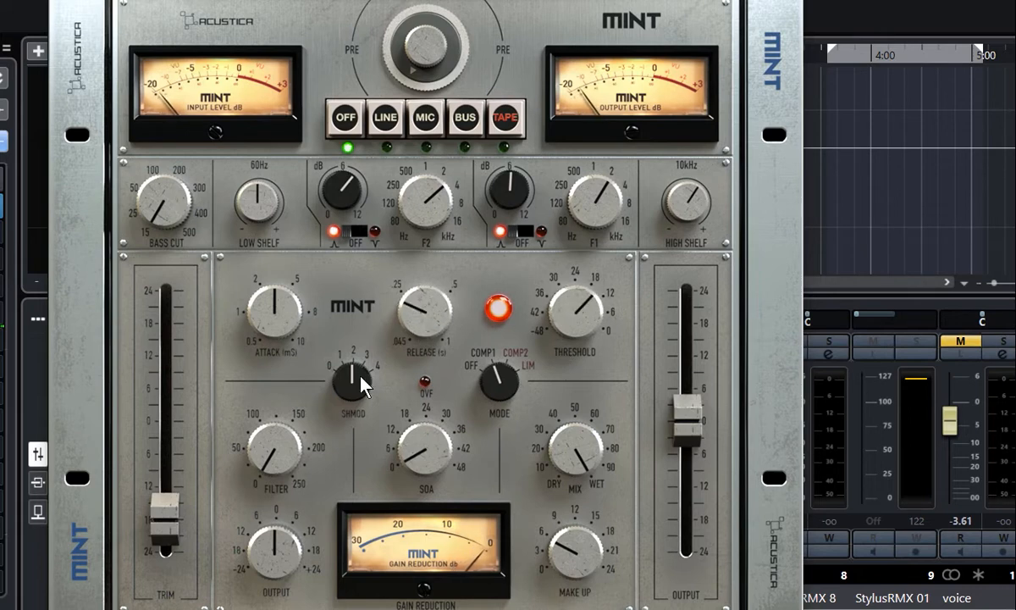
mouse_move(441, 435)
left_mouse_down()
mouse_move(450, 426)
mouse_move(442, 450)
left_mouse_up()
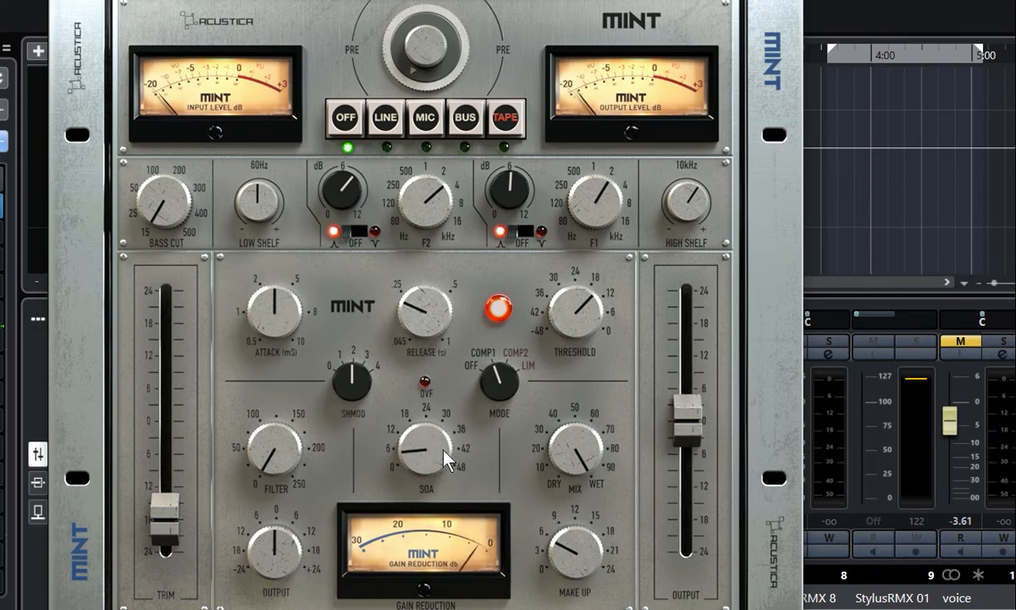
left_click_drag(168, 528, 174, 502)
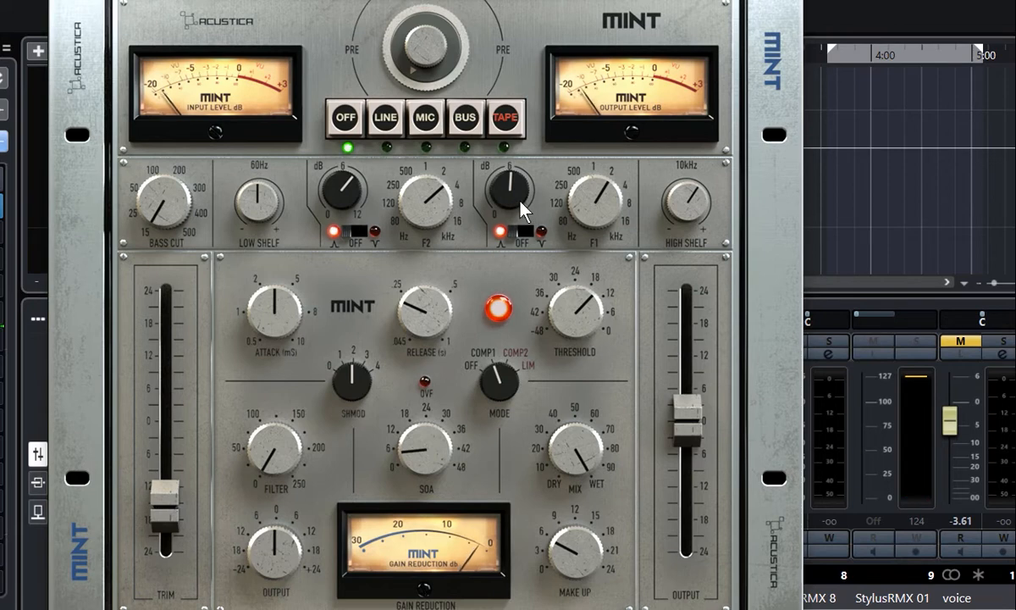
Step: Retune perc EQ band F2 to about 7 dB of boost at about 2 kHz and close the plug-in
left_click_drag(425, 205, 437, 179)
left_click_drag(352, 191, 349, 177)
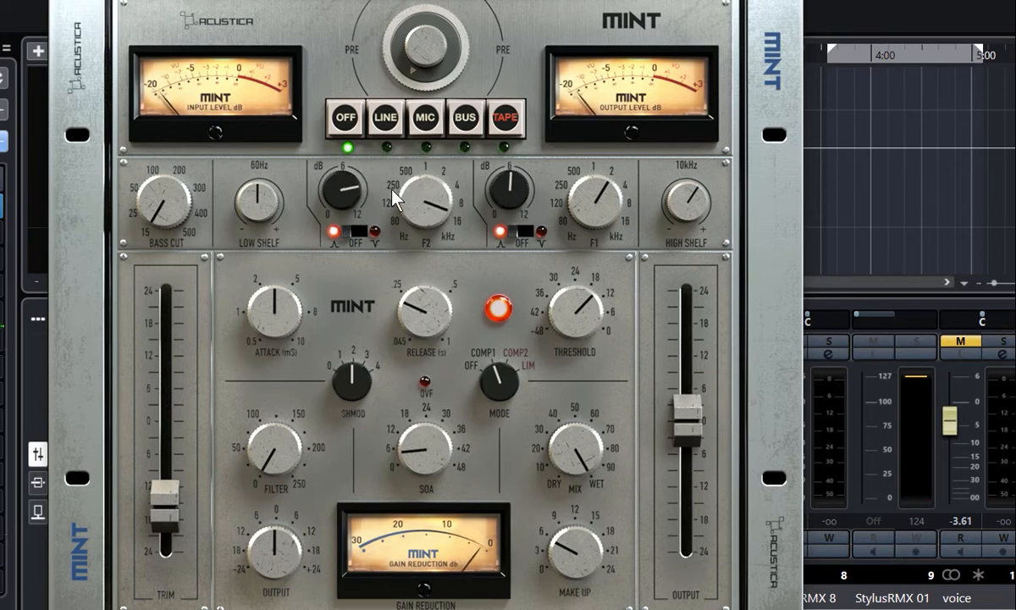
left_click_drag(436, 213, 417, 254)
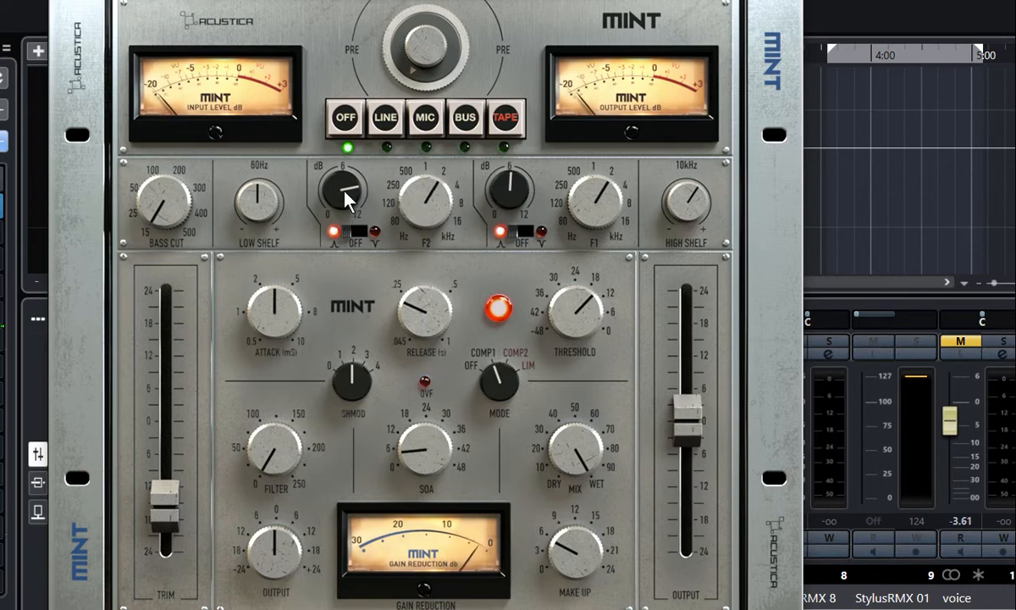
left_click_drag(345, 191, 341, 205)
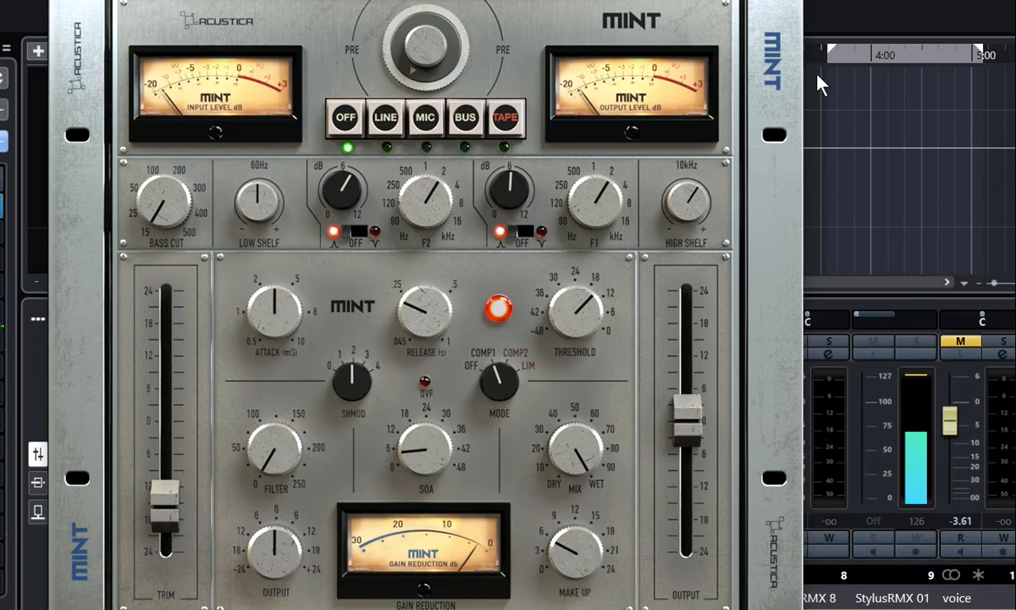
left_click(791, 2)
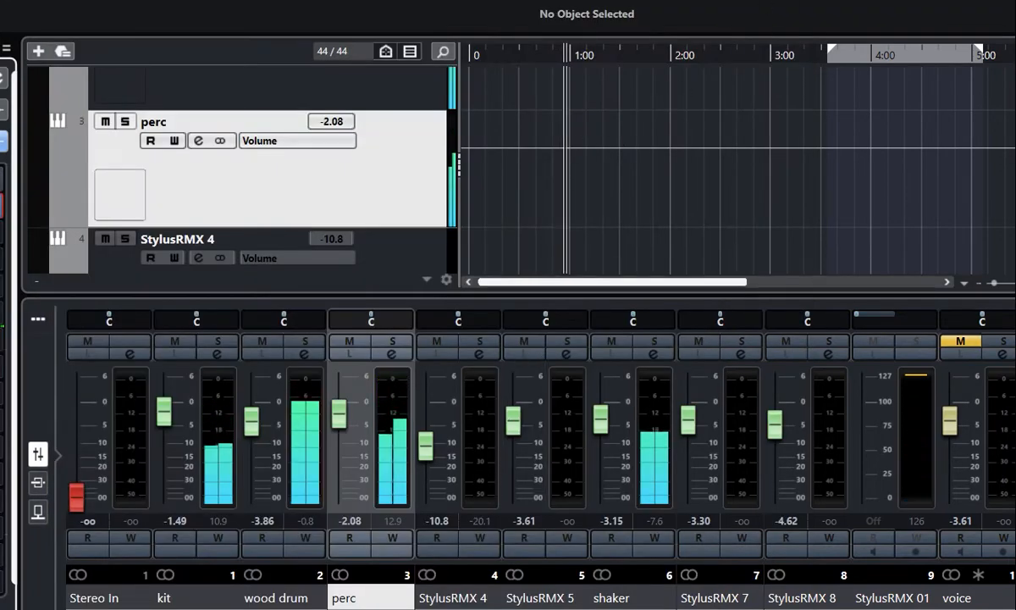
Step: On the wood drum track's MINT, set Trim to about -12 dB and enable COMP1 with about -8 dB threshold and 3 dB make-up gain
left_click(265, 600)
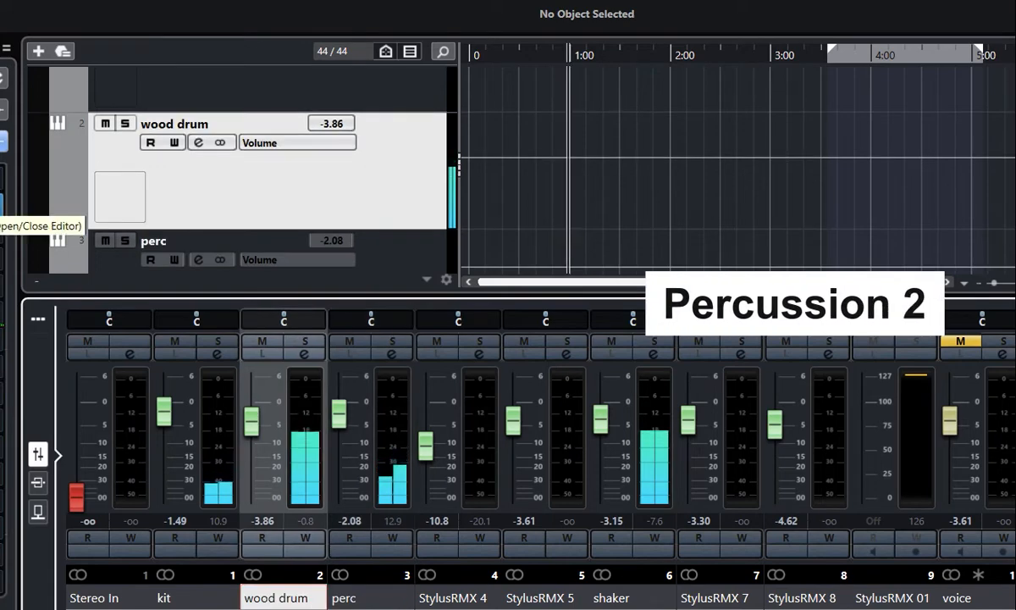
left_click(2, 206)
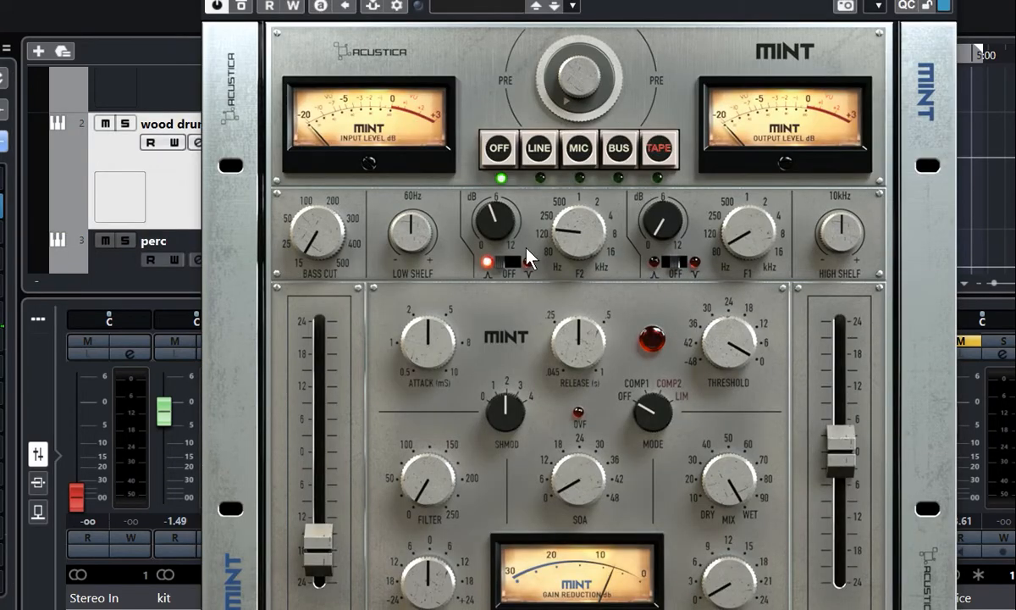
left_click_drag(324, 559, 335, 526)
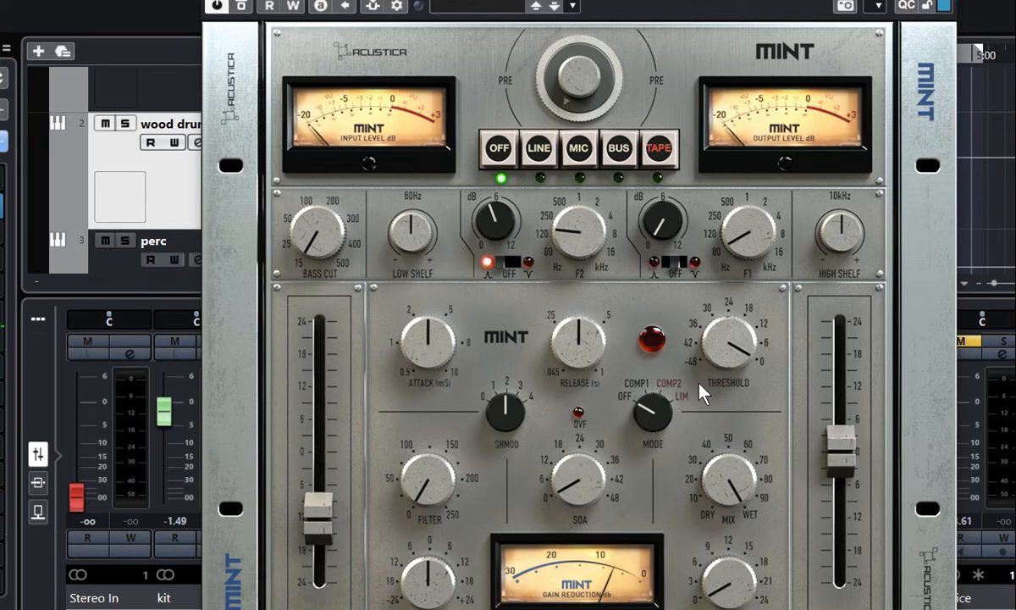
left_click_drag(660, 423, 674, 386)
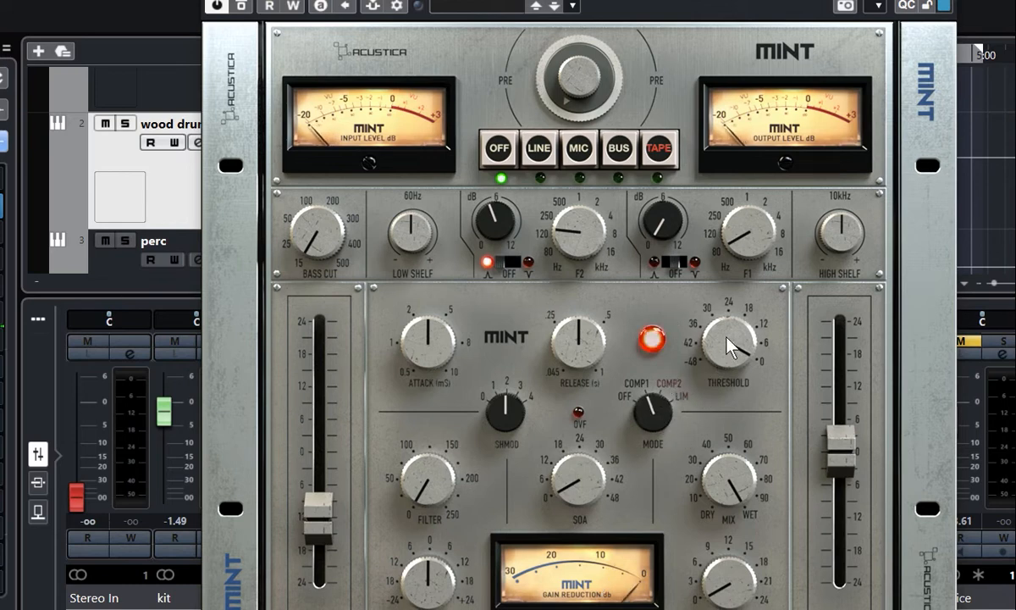
left_click_drag(723, 574, 726, 553)
left_click_drag(643, 2, 573, 0)
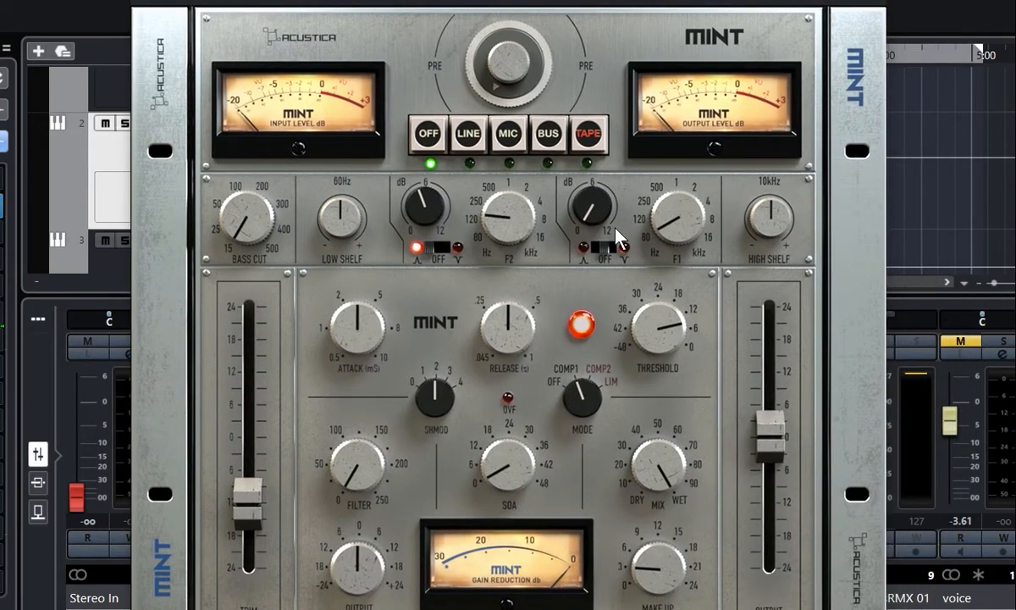
Step: Boost wood drum EQ band F1 by about 4 dB, set F2 to about 6 dB at 700 Hz, and close the plug-in
left_click_drag(619, 219, 625, 165)
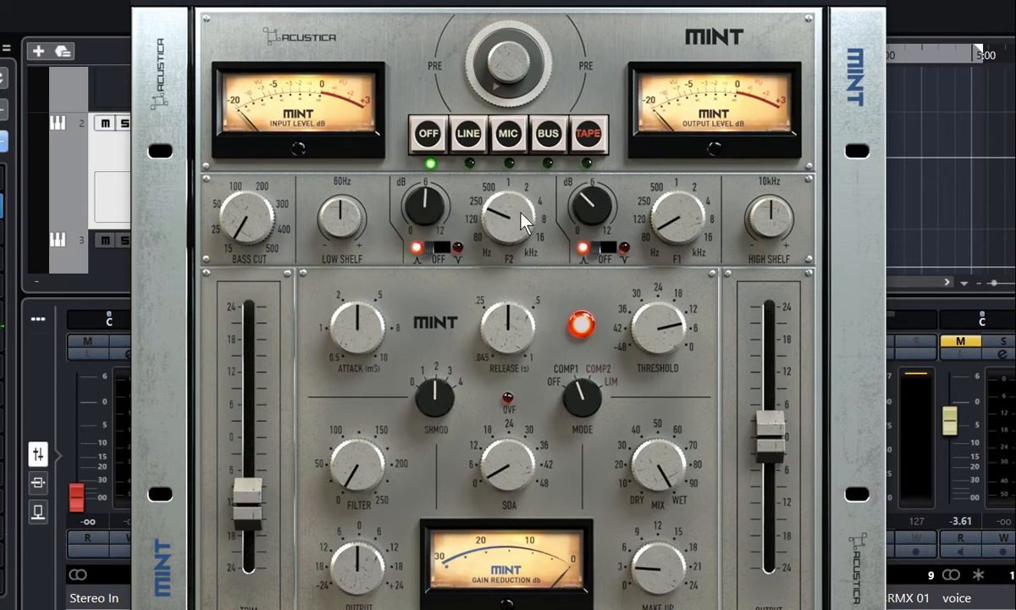
left_click_drag(522, 214, 529, 198)
key("ctrl+w")
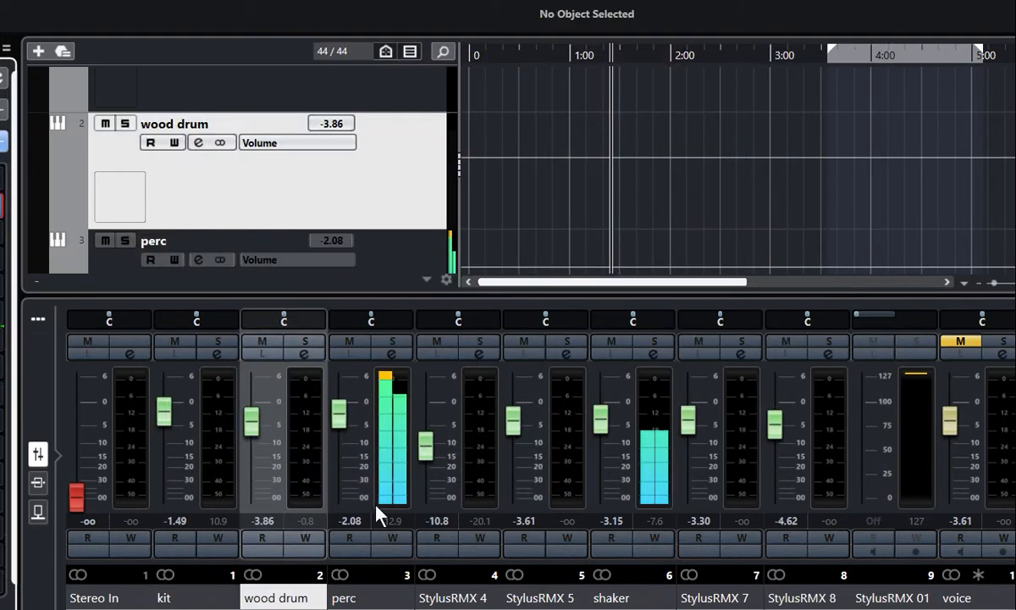
Step: Review the MINT settings on the perc and wood drum tracks, closing each plug-in, and reselect the perc track
left_click(386, 600)
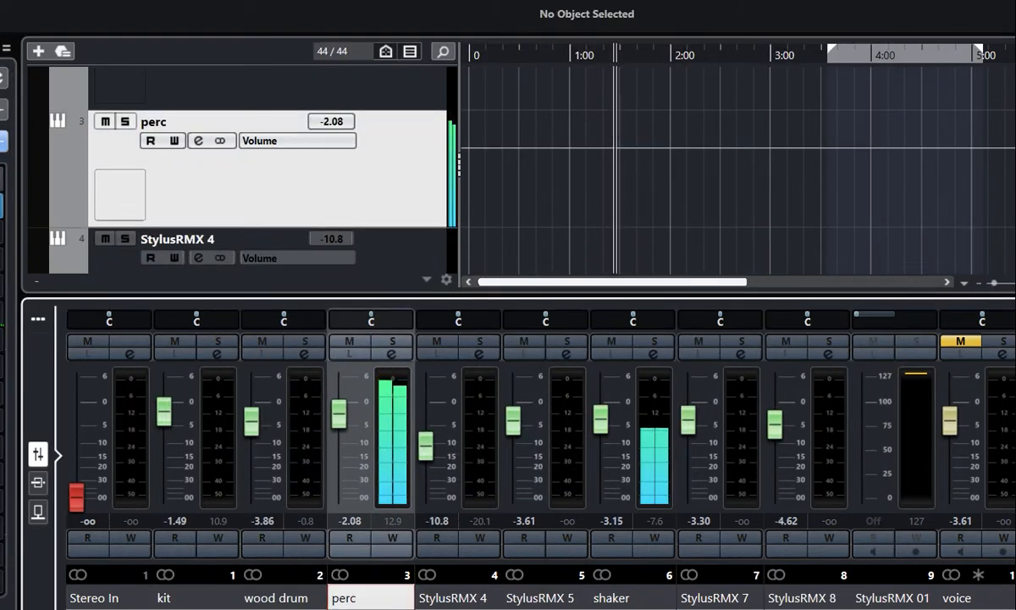
left_click(2, 206)
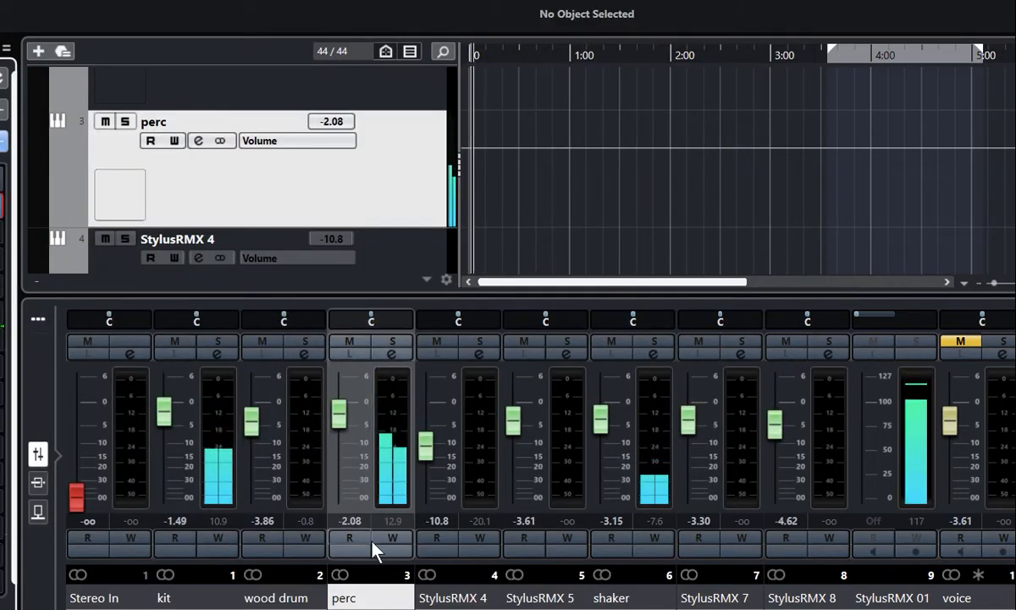
left_click(275, 597)
left_click(2, 205)
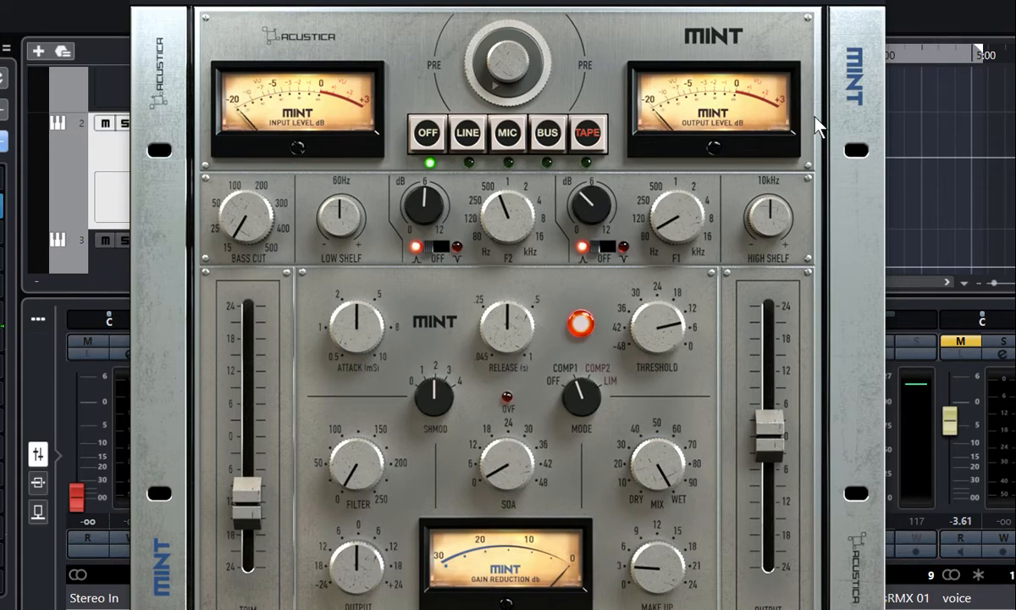
left_click(867, 1)
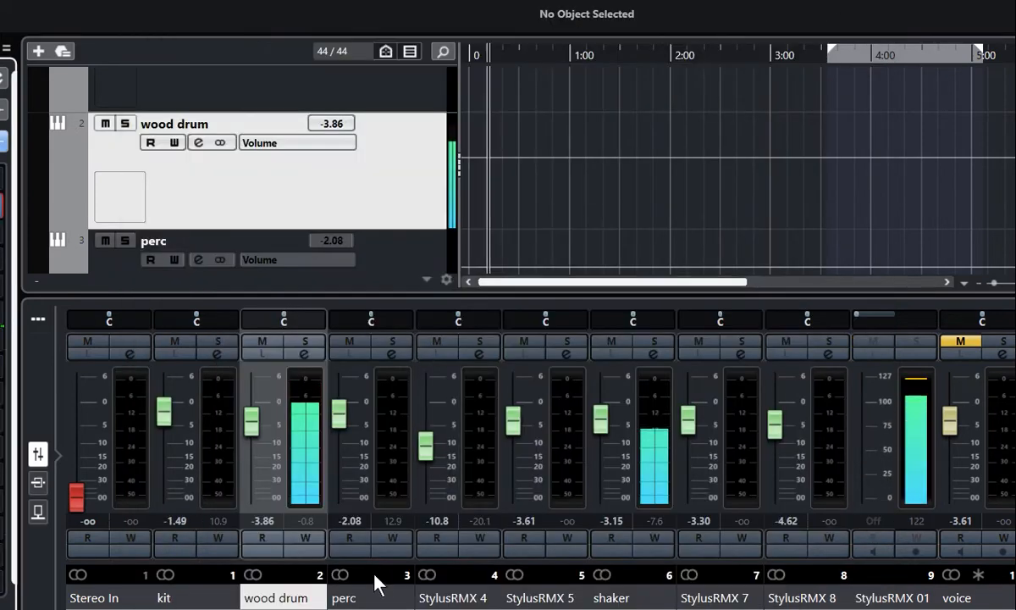
left_click(364, 601)
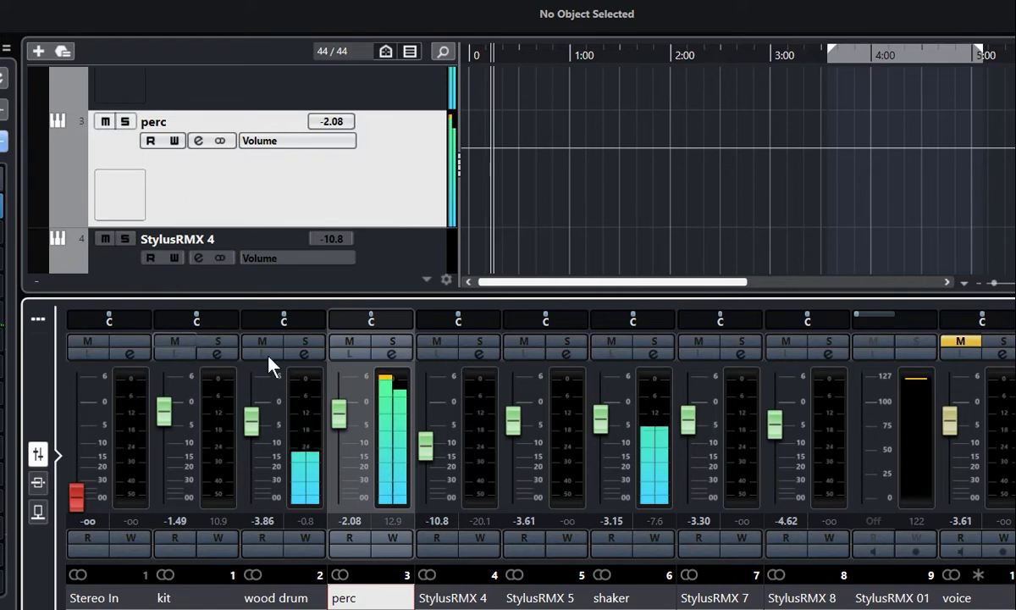
Step: Solo the perc track, open its MINT plug-in and sweep EQ band F2, settling at about 4 kHz
left_click(391, 344)
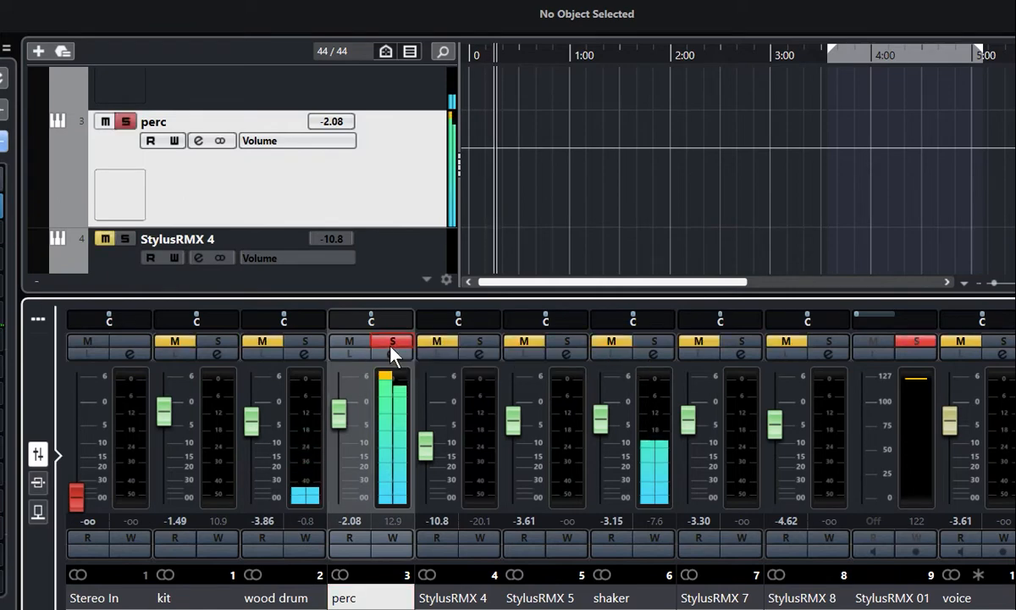
left_click(2, 206)
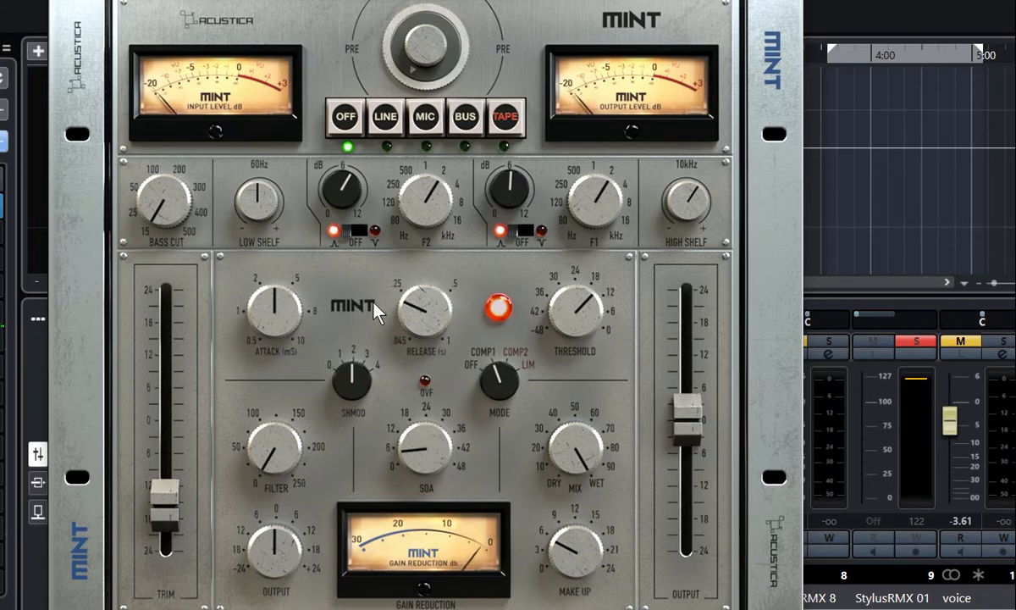
left_click_drag(420, 225, 431, 193)
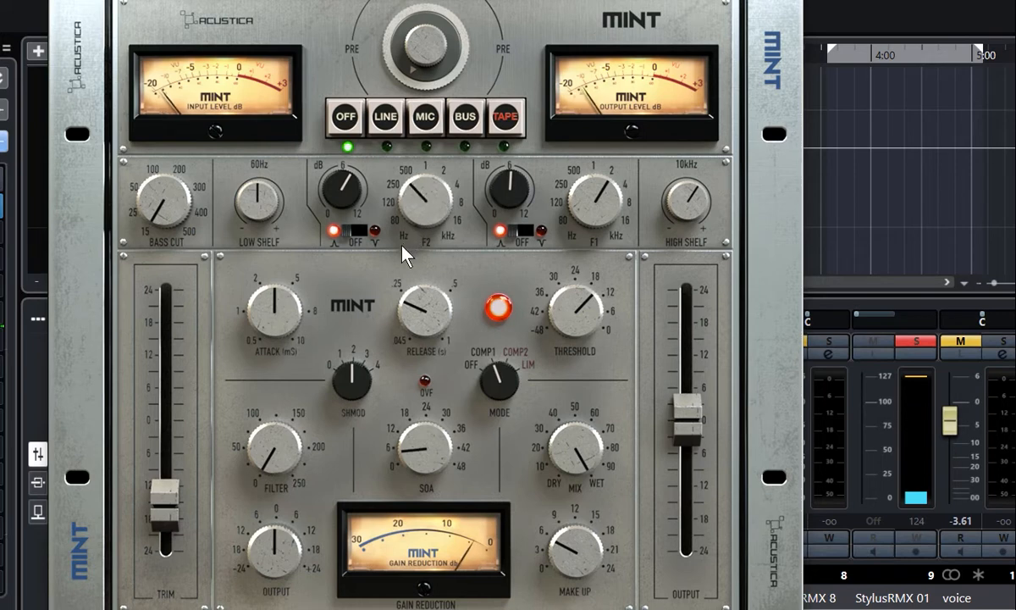
left_click_drag(403, 247, 393, 275)
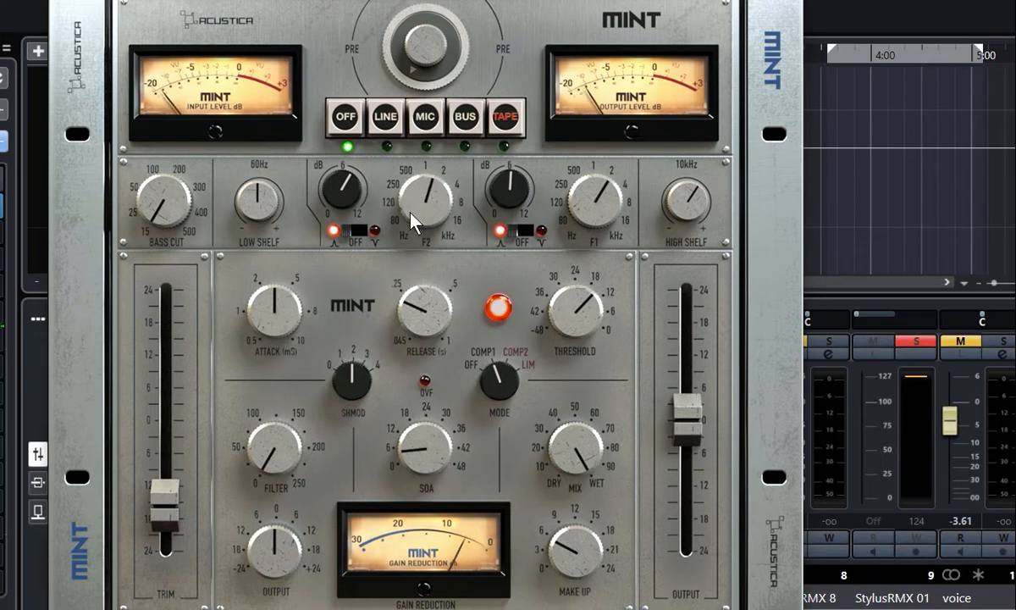
Step: Switch the perc MINT's preamp to LINE, adjust the preamp gain and raise Trim to about -10 dB
left_click(385, 117)
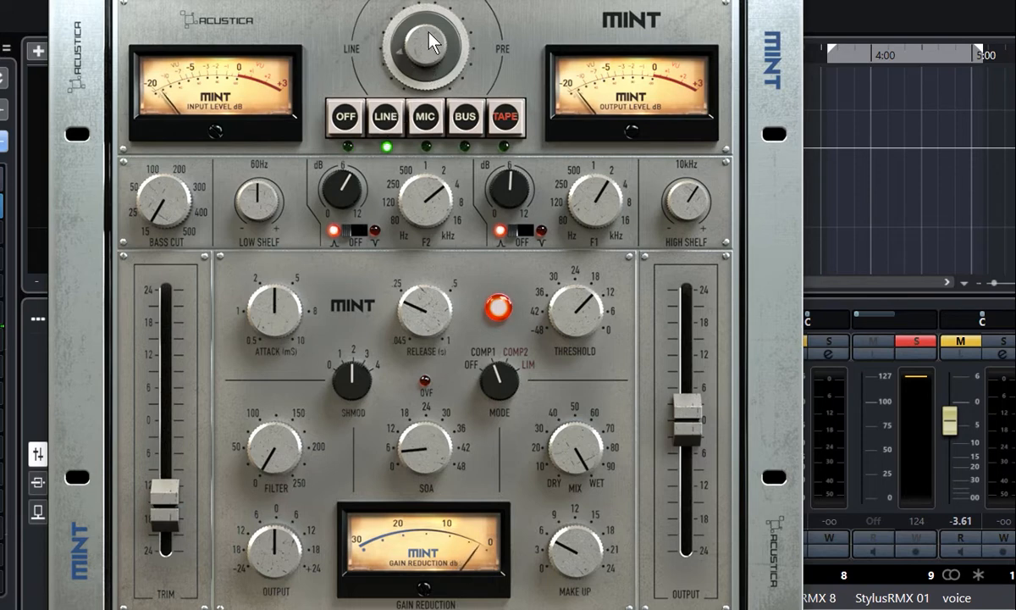
left_click_drag(436, 25, 423, 58)
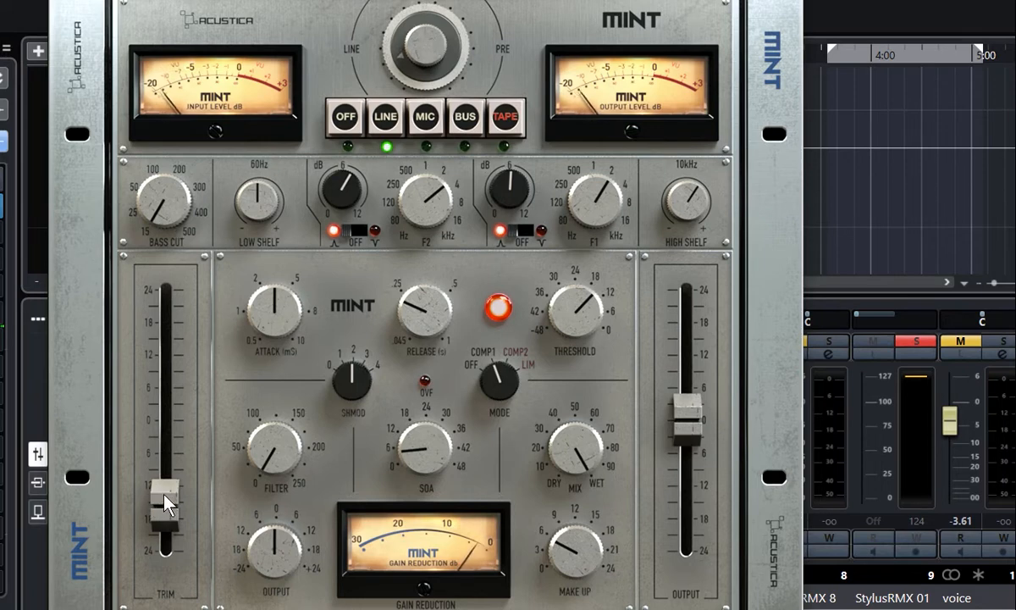
left_click_drag(155, 487, 167, 482)
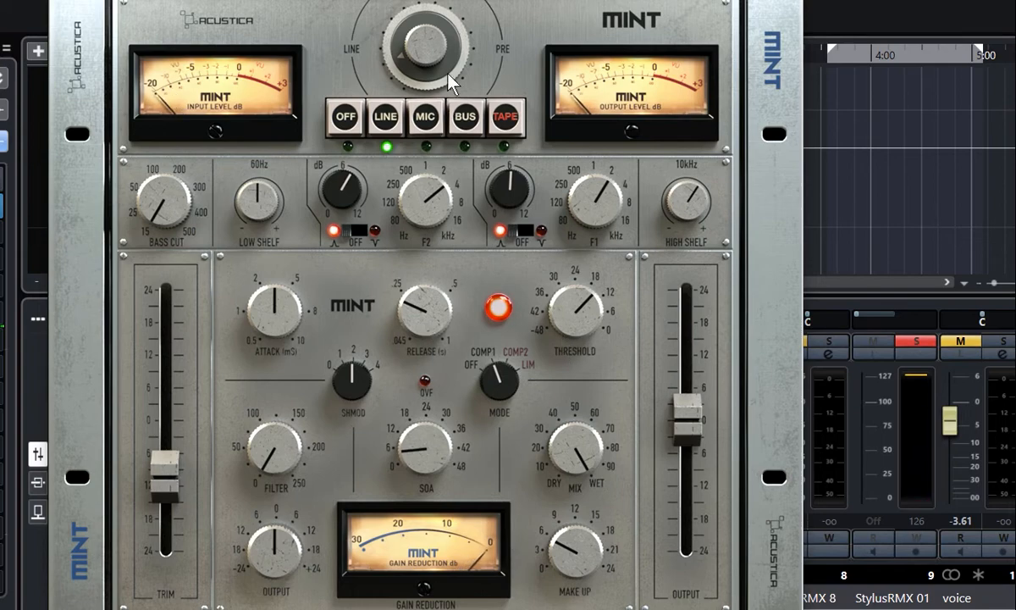
Step: Restart playback from about 0:20 and compare the perc sound with MINT bypassed and active
left_click_drag(402, 0, 401, 136)
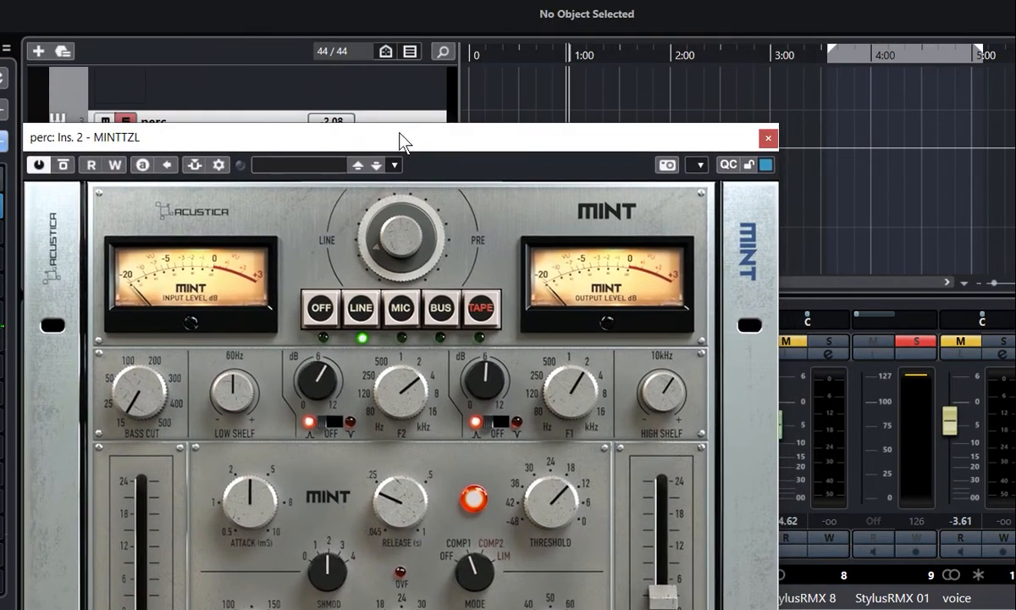
left_click(502, 55)
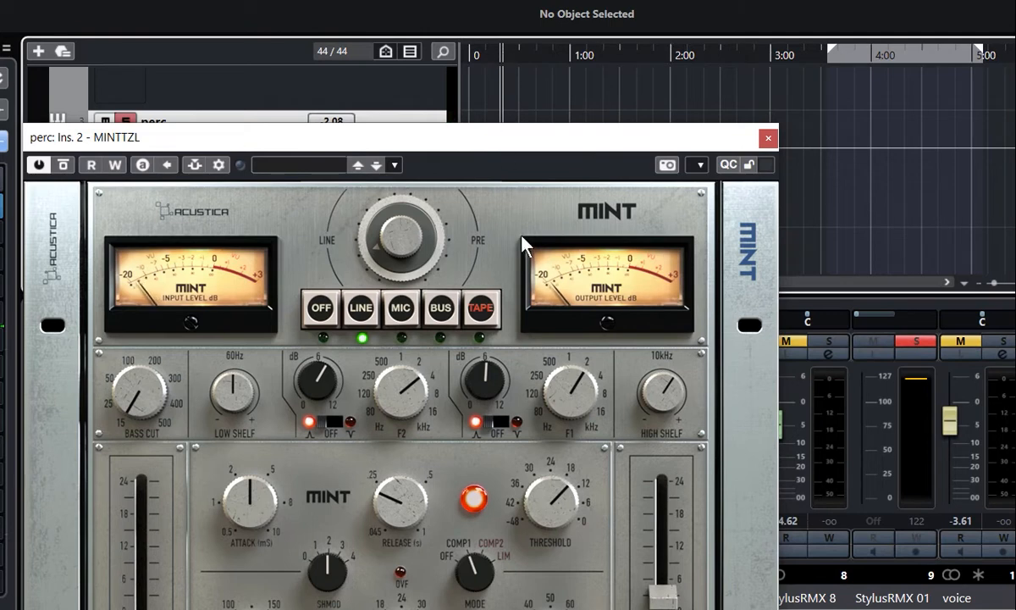
left_click_drag(522, 147, 526, 16)
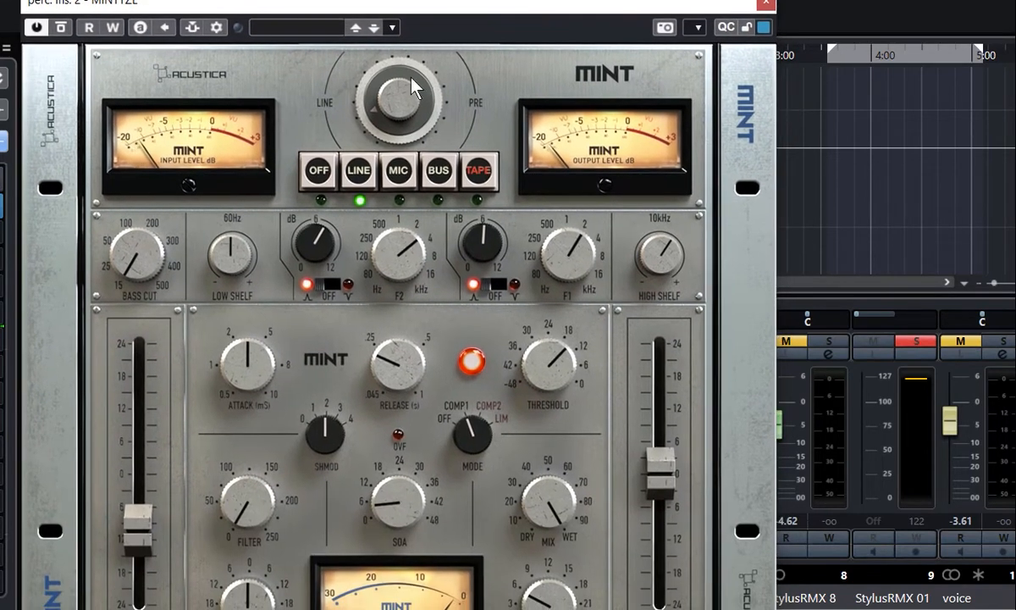
left_click(37, 31)
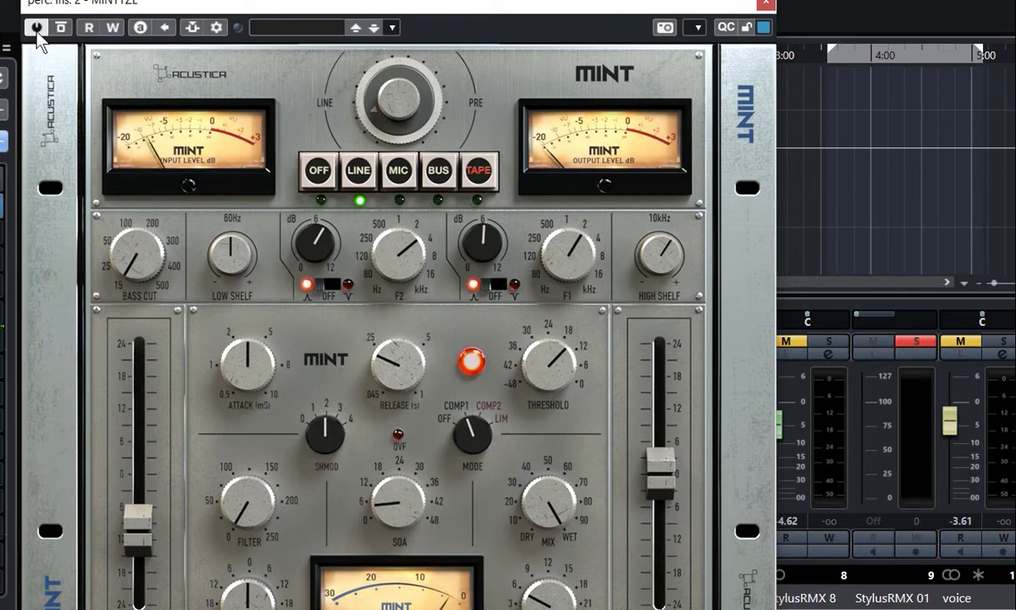
Step: Set the perc MINT's threshold to about -18 dB and make-up gain to about 7 dB, then close the plug-in
mouse_move(668, 233)
left_mouse_down()
mouse_move(682, 208)
mouse_move(661, 251)
left_mouse_up()
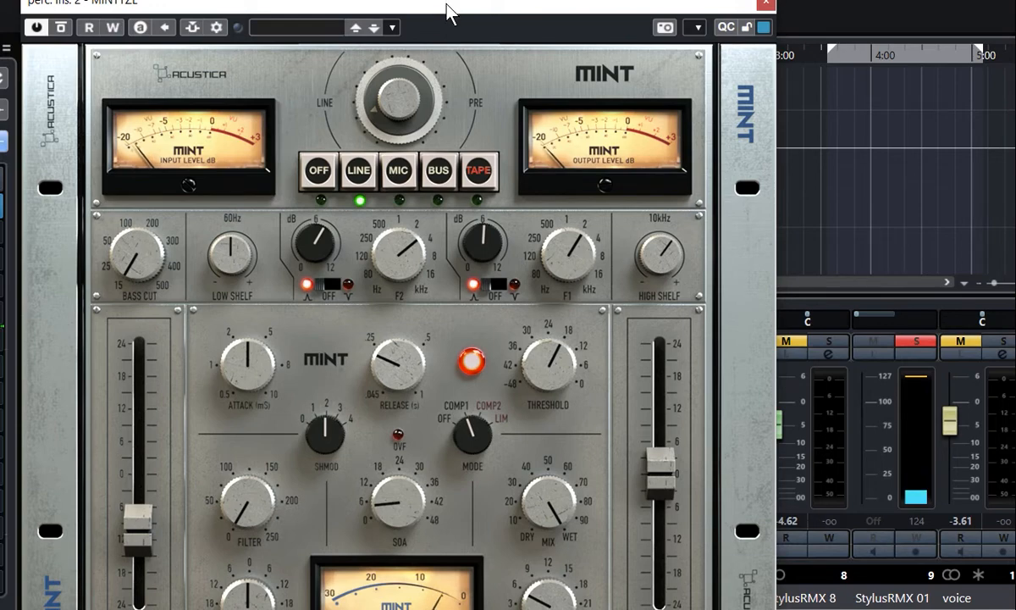
left_click_drag(449, 9, 394, 0)
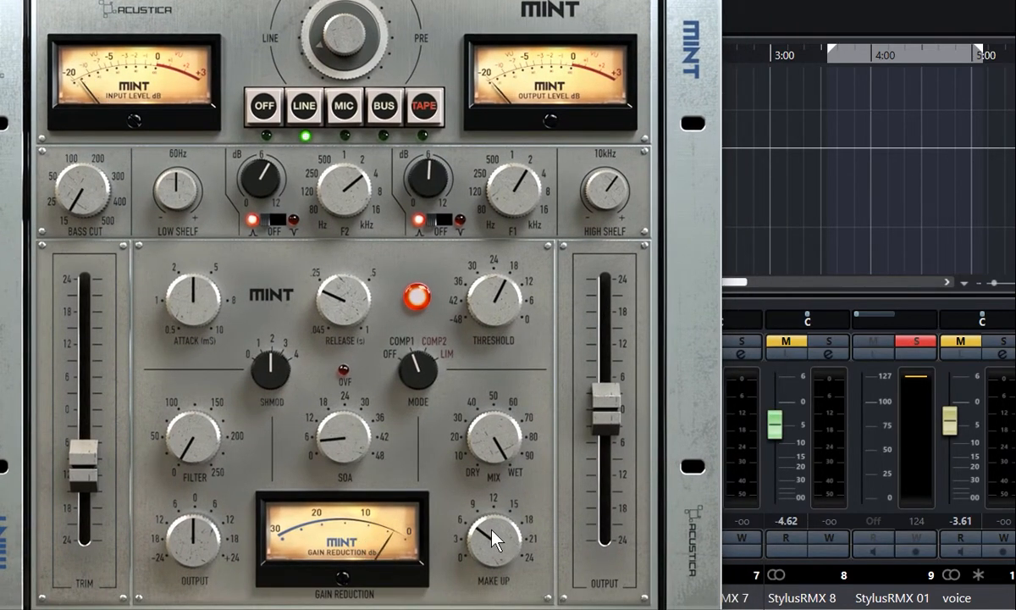
left_click_drag(551, 0, 542, 0)
left_click(703, 0)
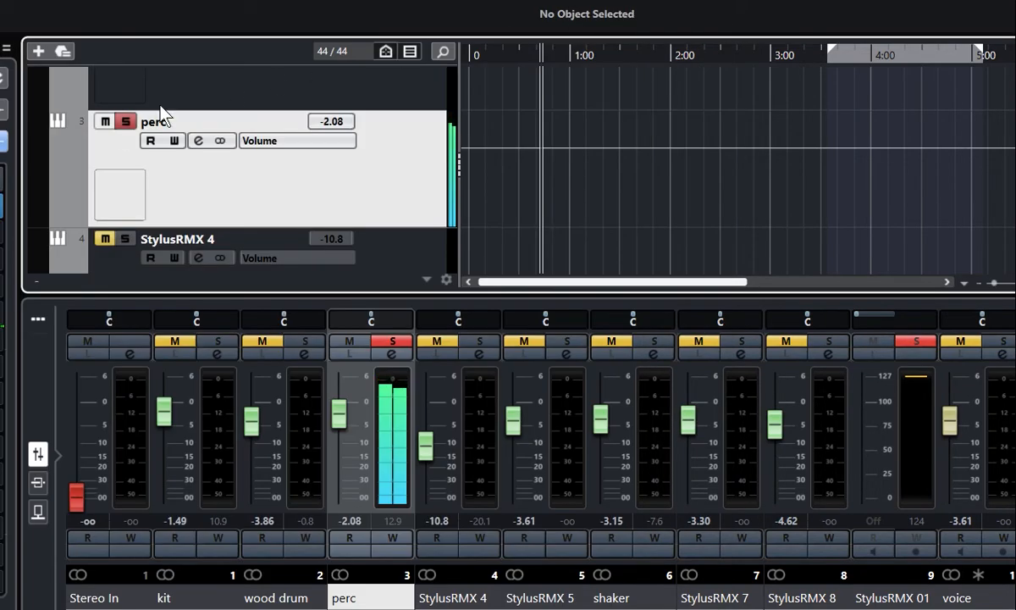
Step: Unsolo the perc track and lower its mixer fader to -6.34 dB
left_click(392, 341)
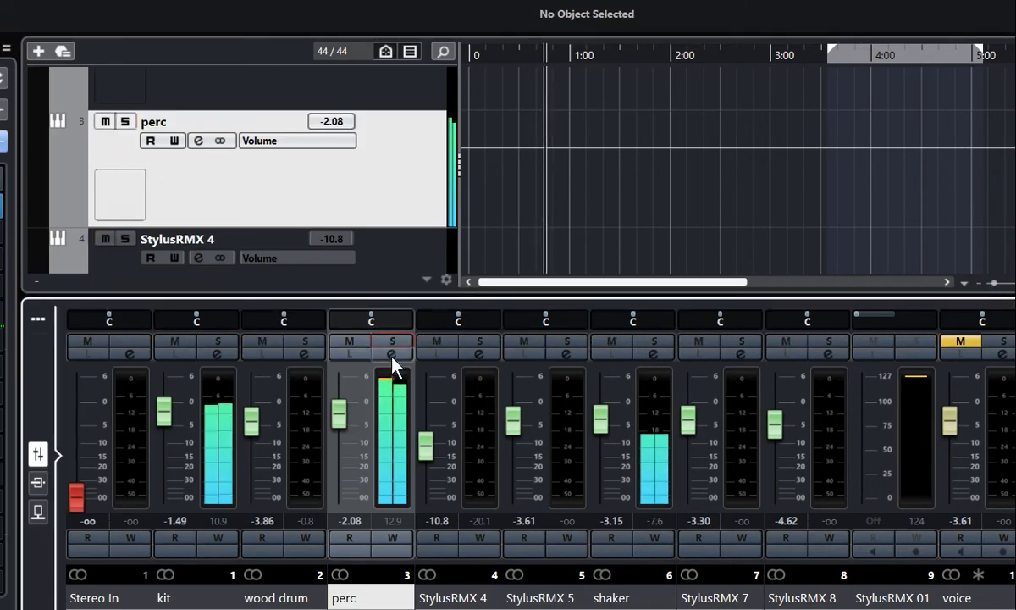
left_click_drag(335, 431, 341, 447)
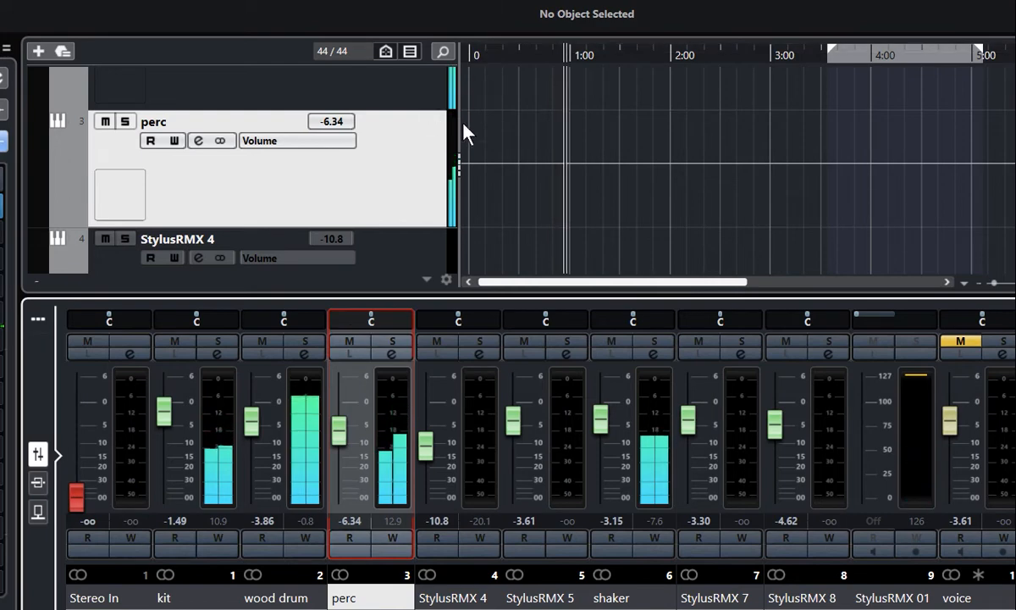
Step: On the wood drum track's MINT, set EQ band F1 to about 8 dB of boost at 120 Hz and close the plug-in
left_click(257, 597)
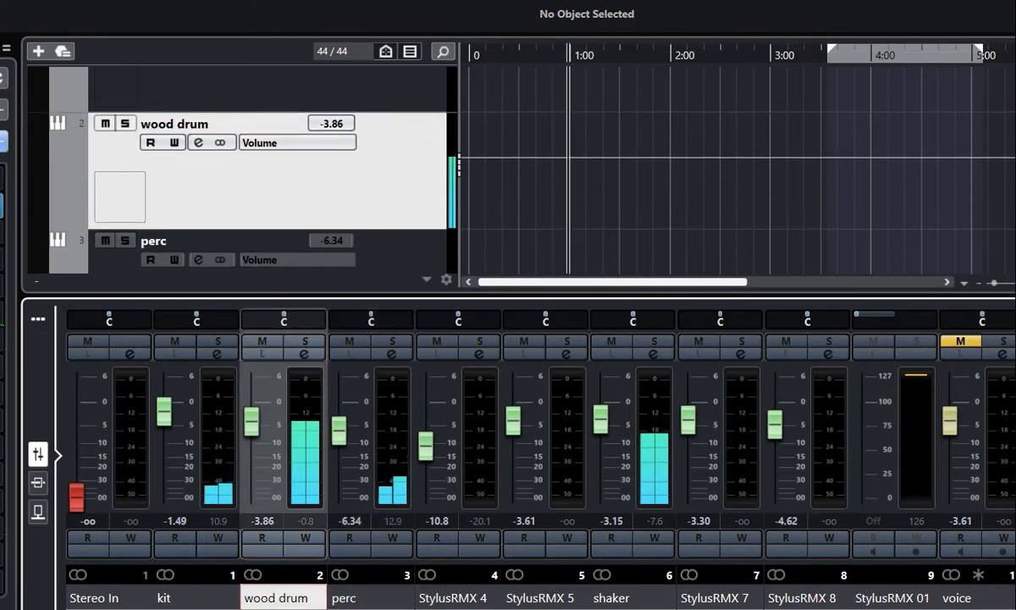
left_click(1, 206)
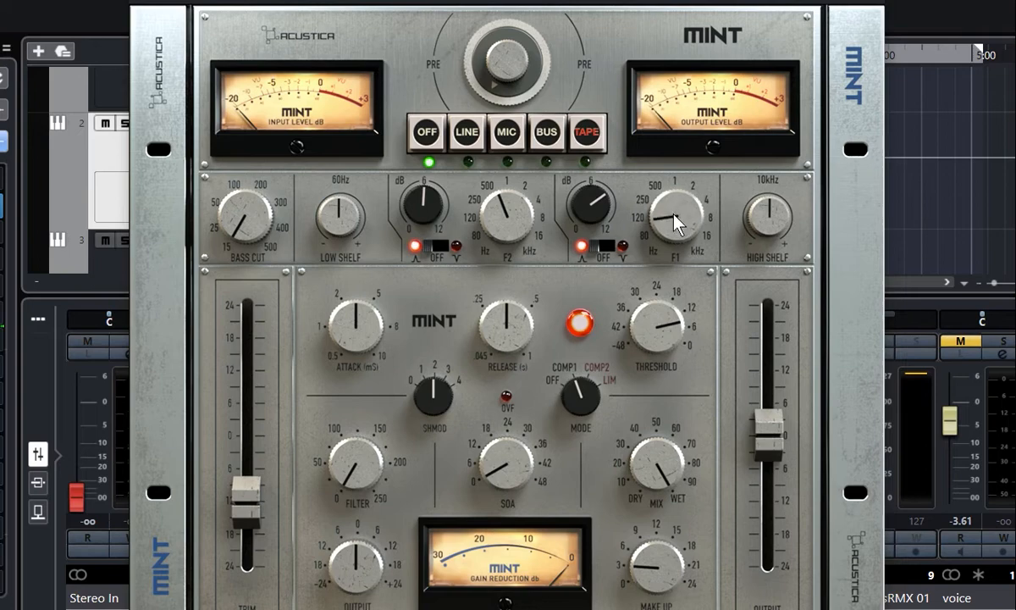
left_click(872, 2)
Step: Reopen the perc track's MINT, raise Trim to about -9 dB and close the plug-in
left_click(354, 597)
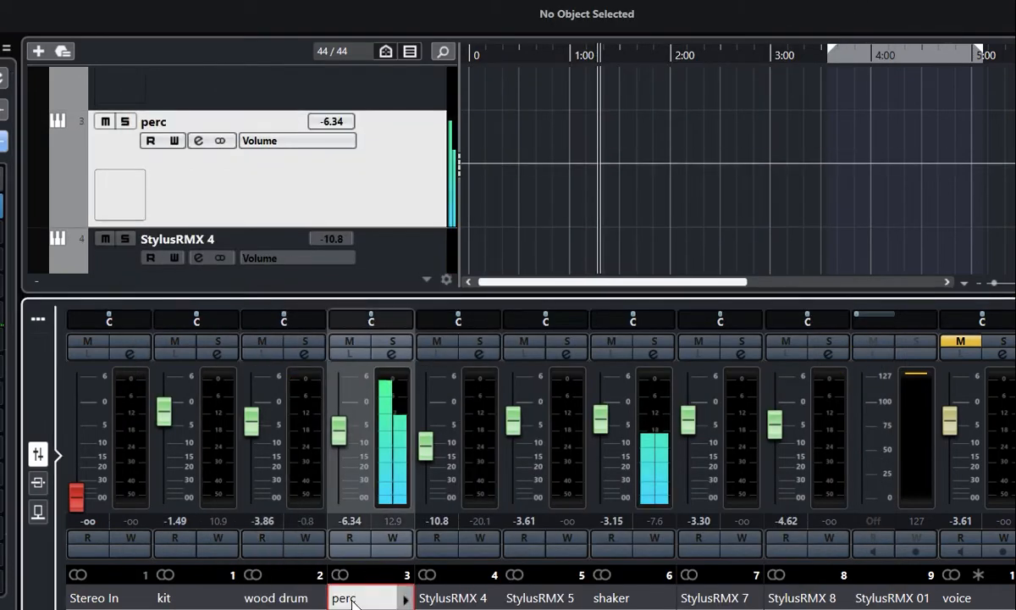
left_click(3, 206)
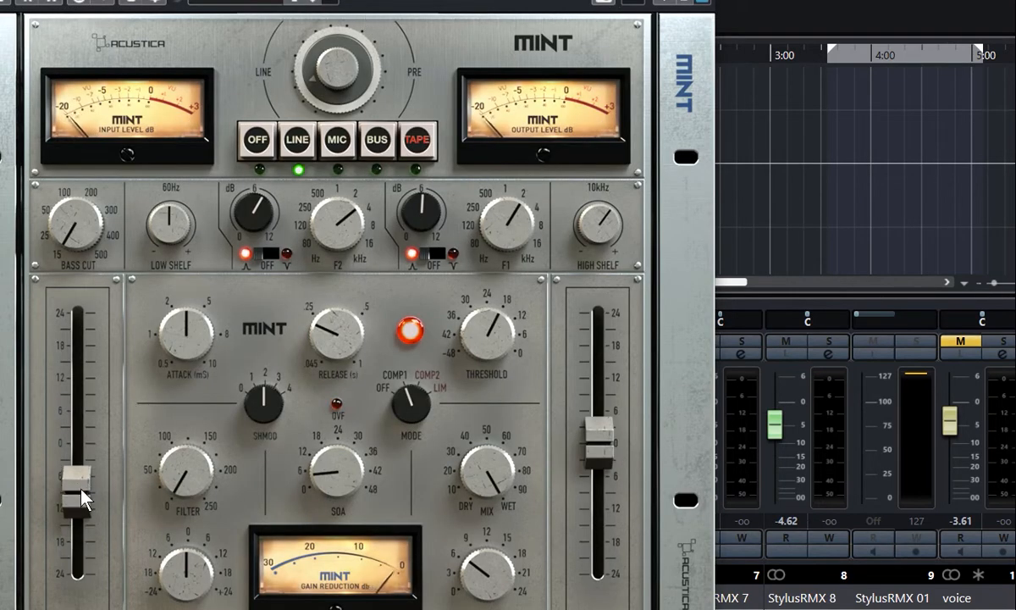
mouse_move(79, 499)
left_mouse_down()
mouse_move(85, 475)
mouse_move(81, 493)
left_mouse_up()
left_click_drag(355, 1, 358, 0)
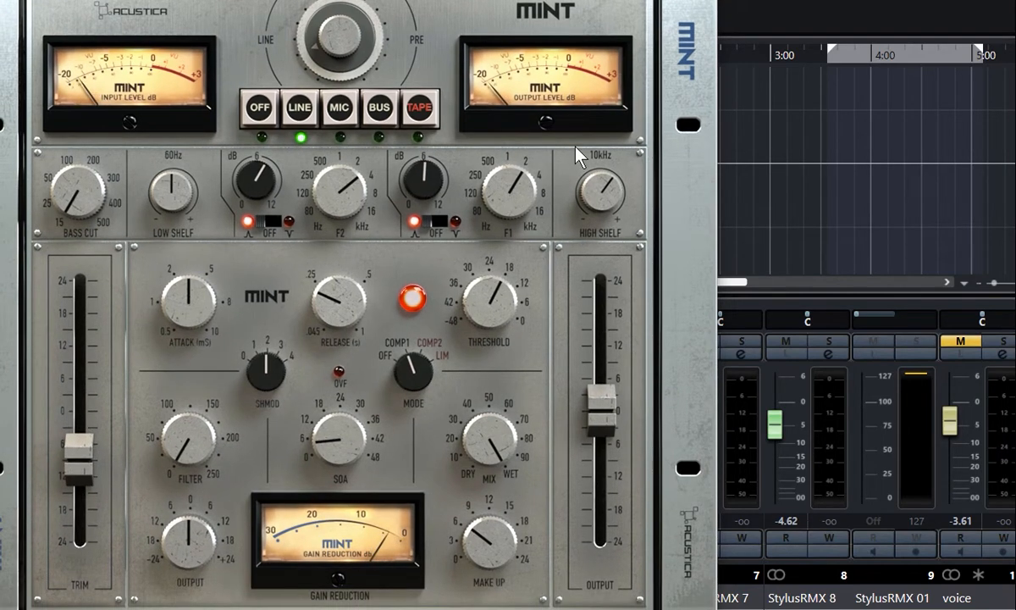
left_click_drag(504, 0, 502, 7)
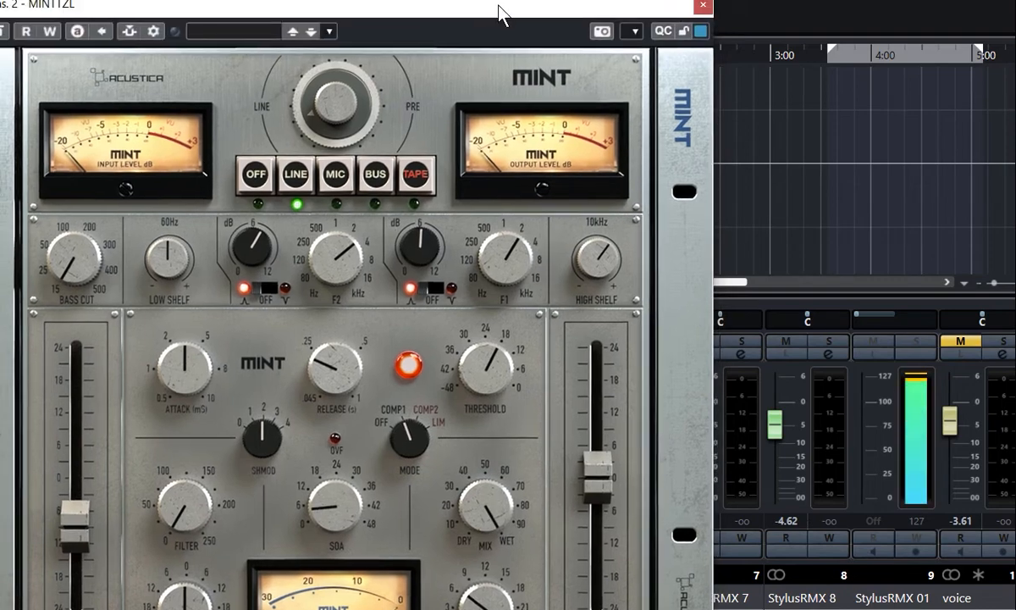
left_click(702, 7)
Step: On the kit track's MINT, boost F1 about 9 dB at 1.5 kHz, F2 about 7 dB at 2 kHz, and both shelves
left_click(157, 597)
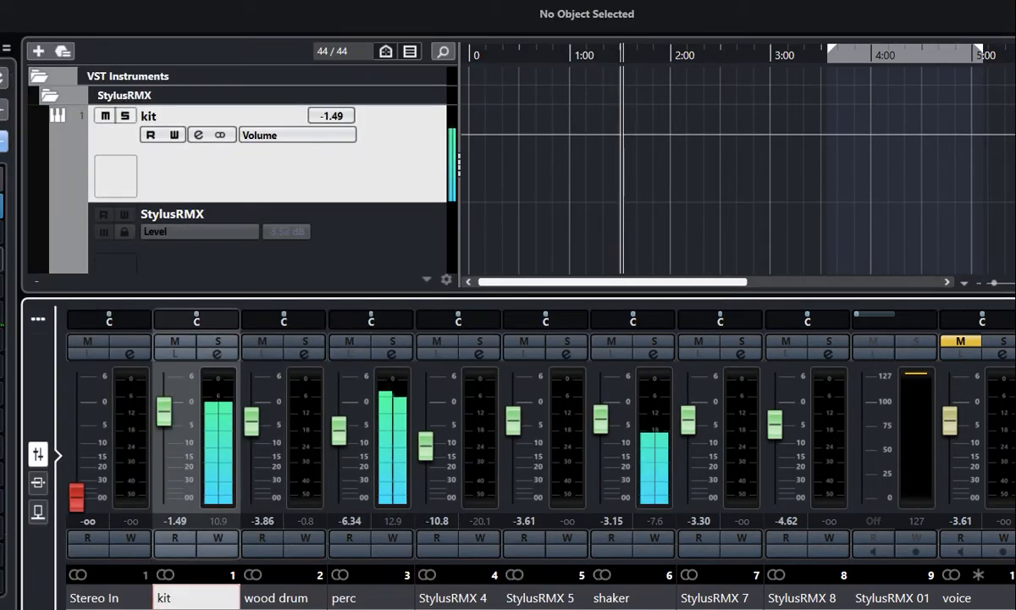
left_click(1, 206)
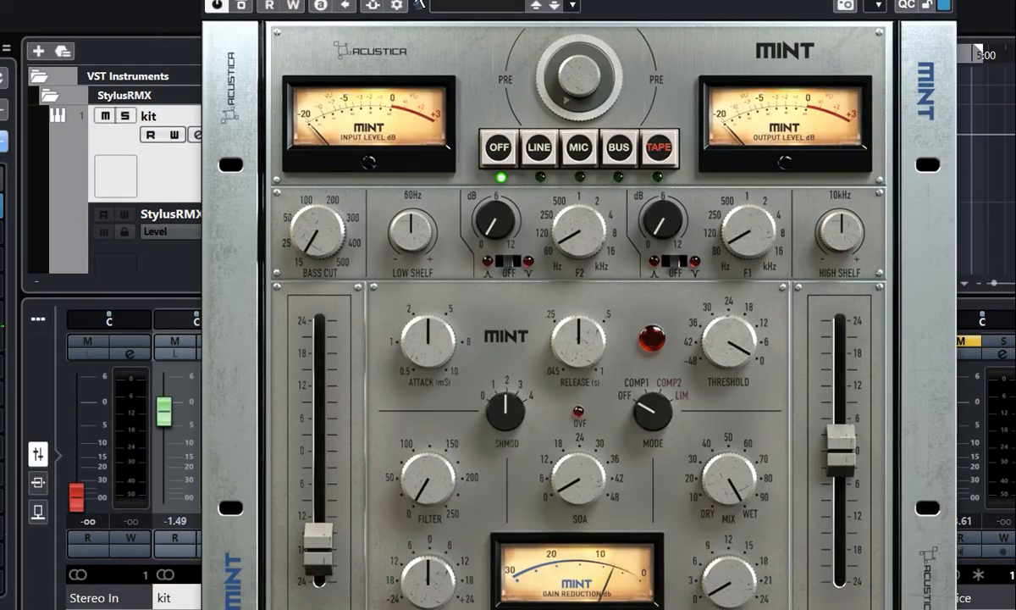
left_click_drag(393, 3, 264, 0)
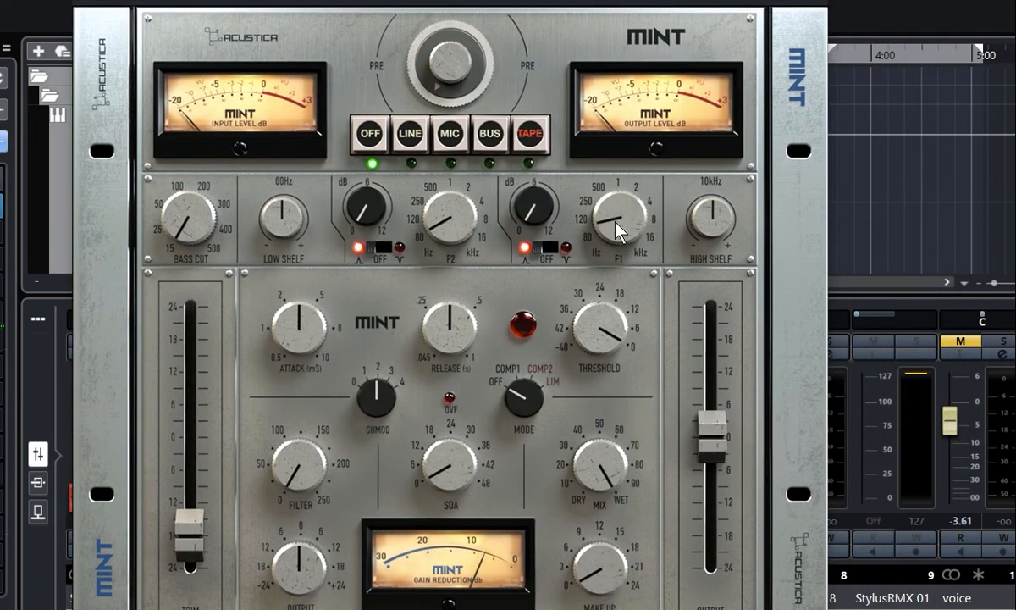
left_click_drag(615, 223, 623, 192)
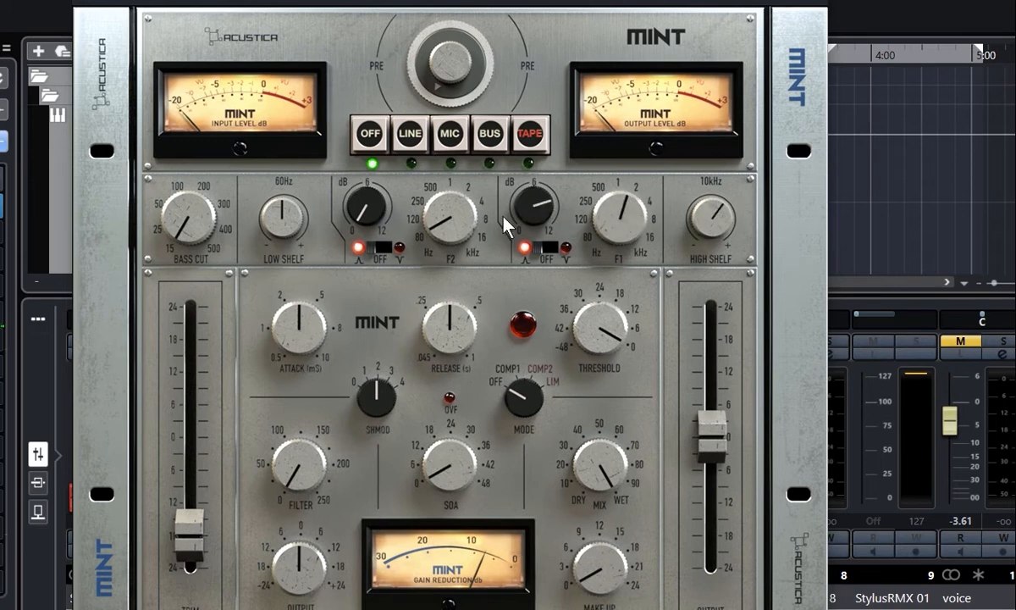
left_click_drag(365, 204, 372, 145)
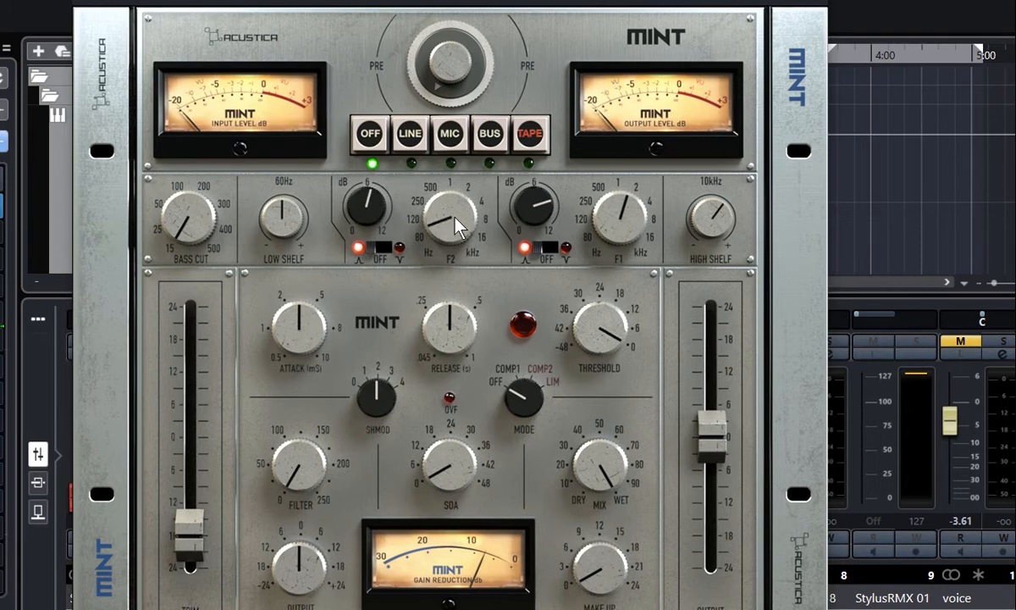
left_click_drag(458, 227, 489, 172)
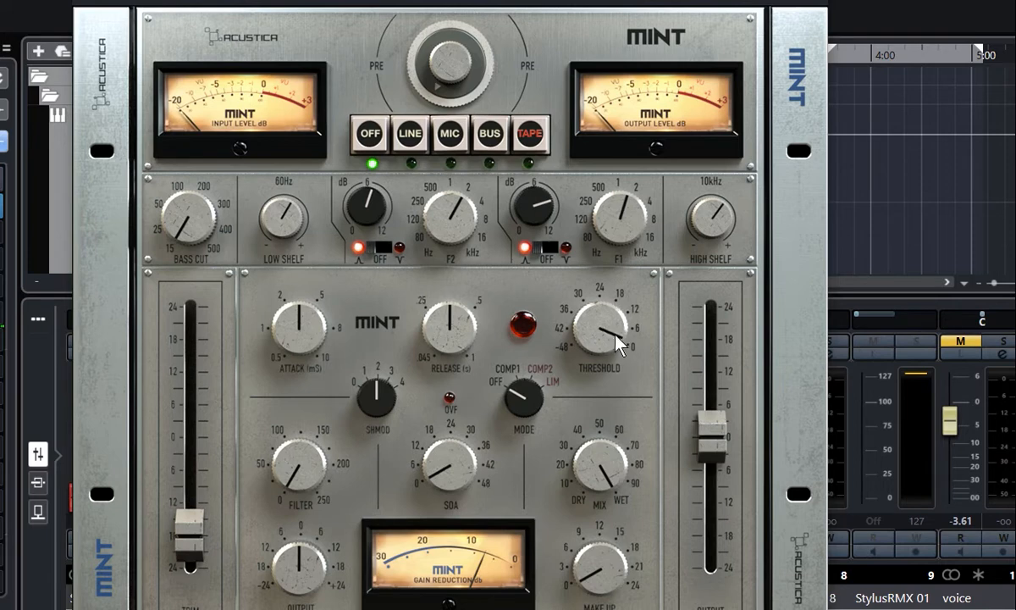
Step: Set the kit compressor to COMP2 mode with an attack of about 1 ms and a faster release
left_click_drag(525, 400, 552, 360)
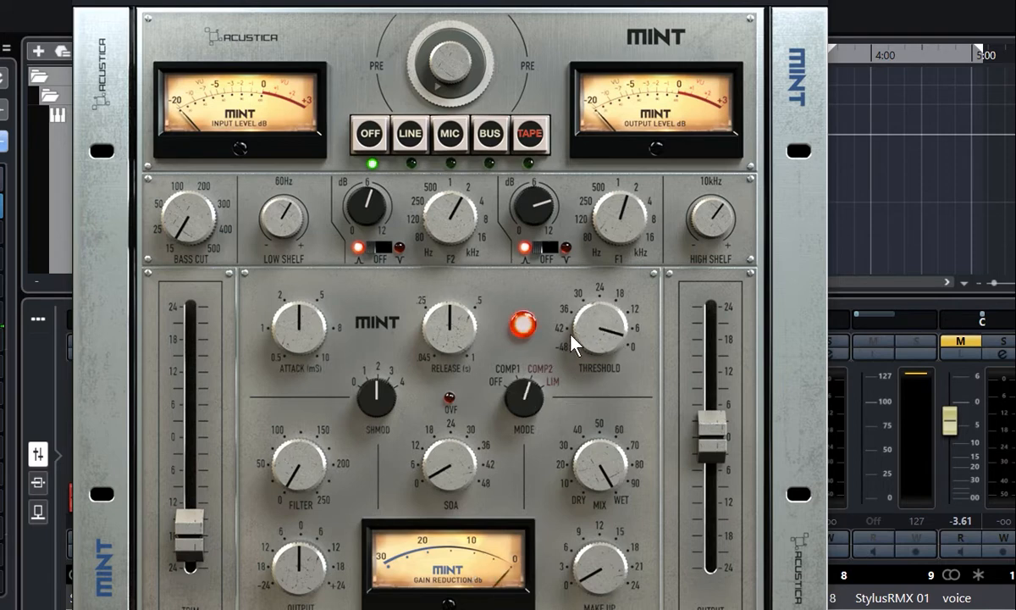
left_click_drag(451, 355, 448, 370)
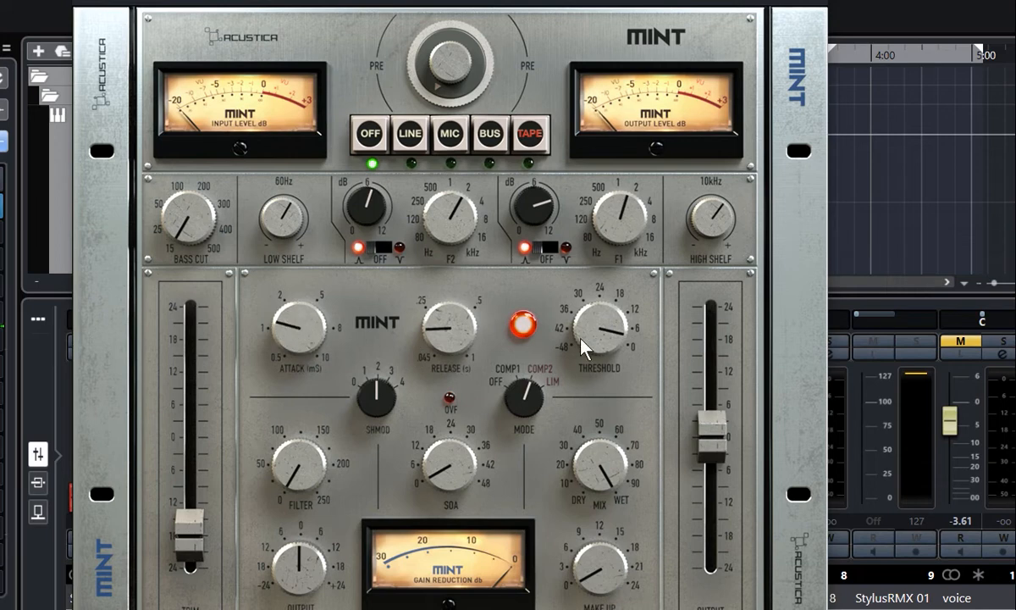
Step: Set the kit compressor's threshold to about -12 dB and make-up gain to about 4 dB, raise SOA, and close the plug-in
left_click_drag(451, 3, 379, 0)
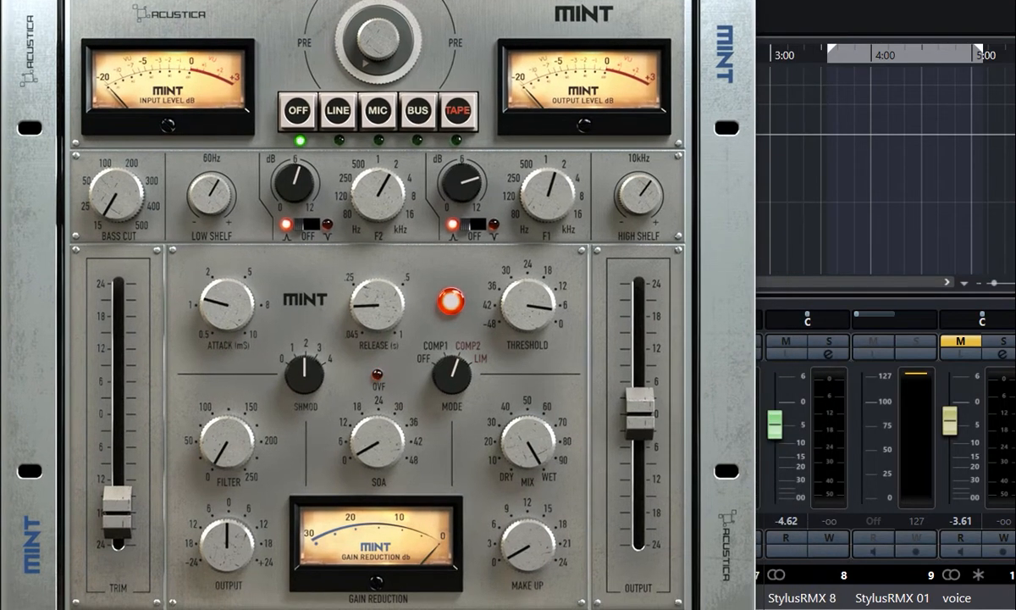
left_click_drag(538, 536, 544, 522)
left_click_drag(530, 330, 528, 356)
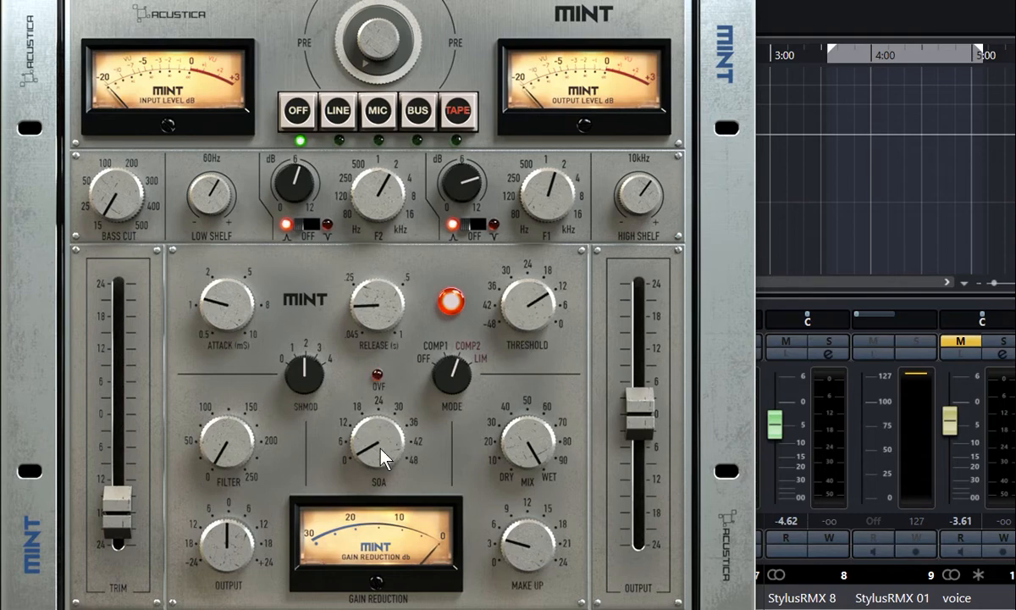
mouse_move(386, 457)
left_mouse_down()
mouse_move(411, 422)
mouse_move(398, 451)
left_mouse_up()
left_click(742, 3)
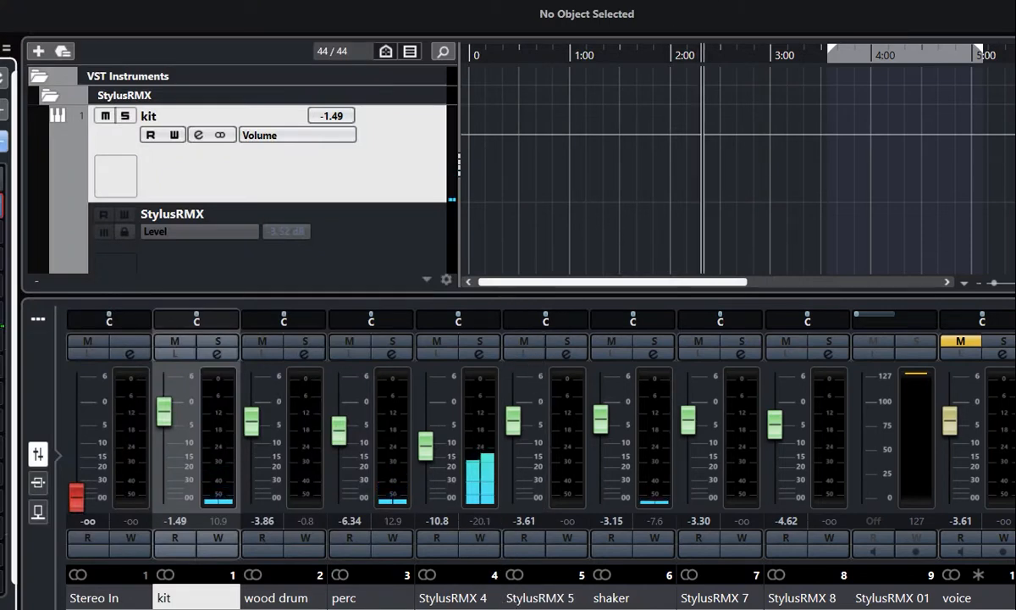
Step: Lower the wood drum channel's mixer level to -4.11 dB
mouse_move(339, 608)
left_mouse_down()
mouse_move(423, 608)
mouse_move(330, 608)
left_mouse_up()
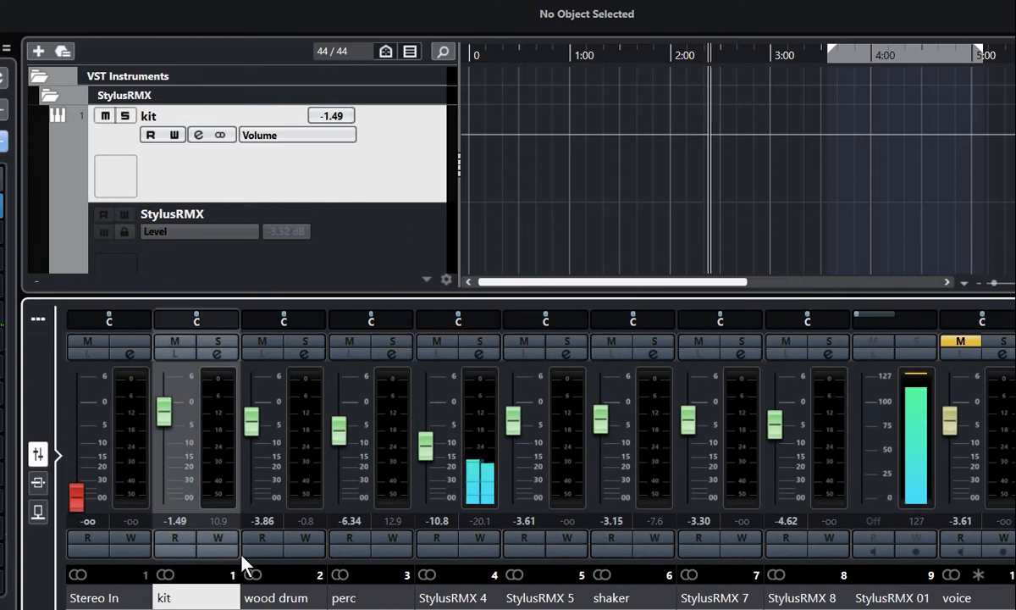
left_click(246, 431)
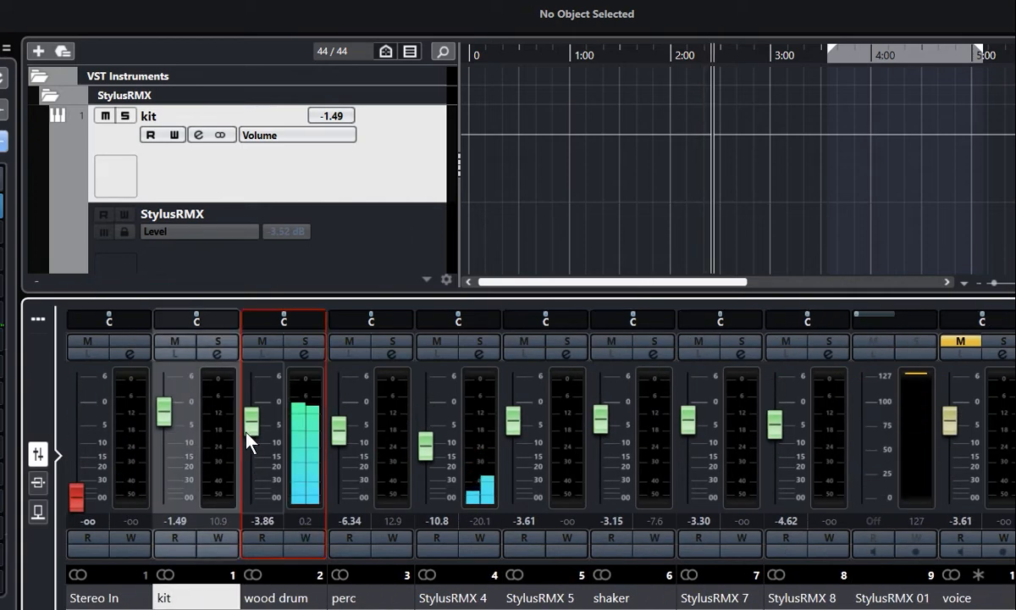
left_click_drag(250, 424, 249, 426)
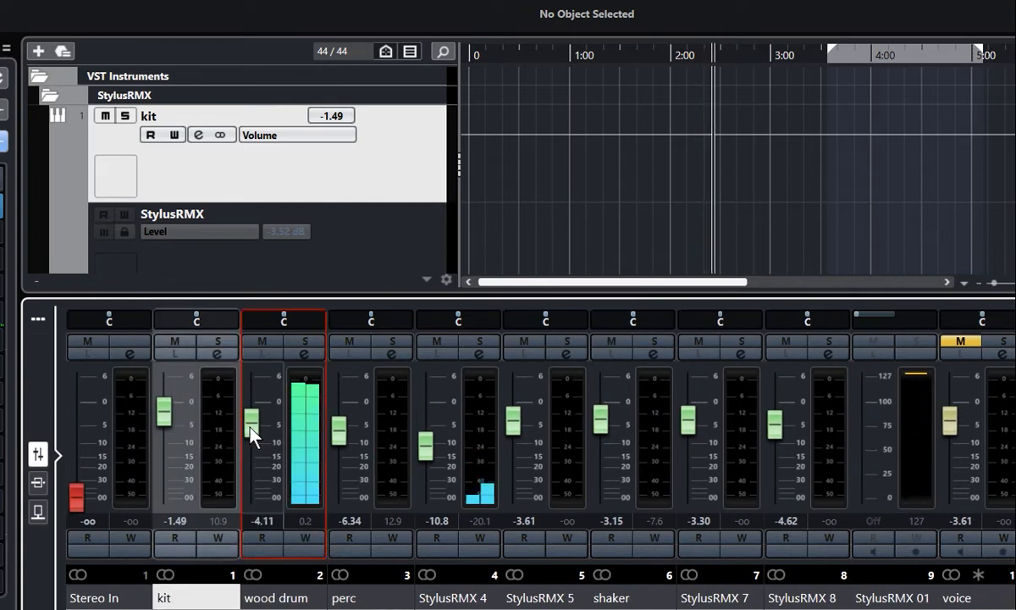
Step: Open the wood drum track's MINT to check its EQ and compressor settings, and close it
left_click(290, 603)
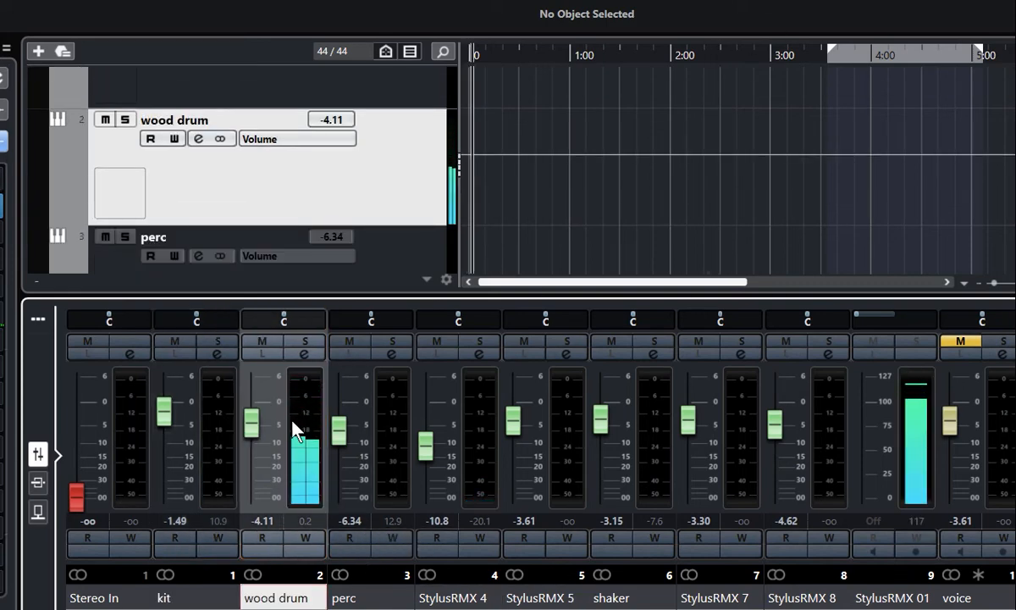
left_click(259, 407)
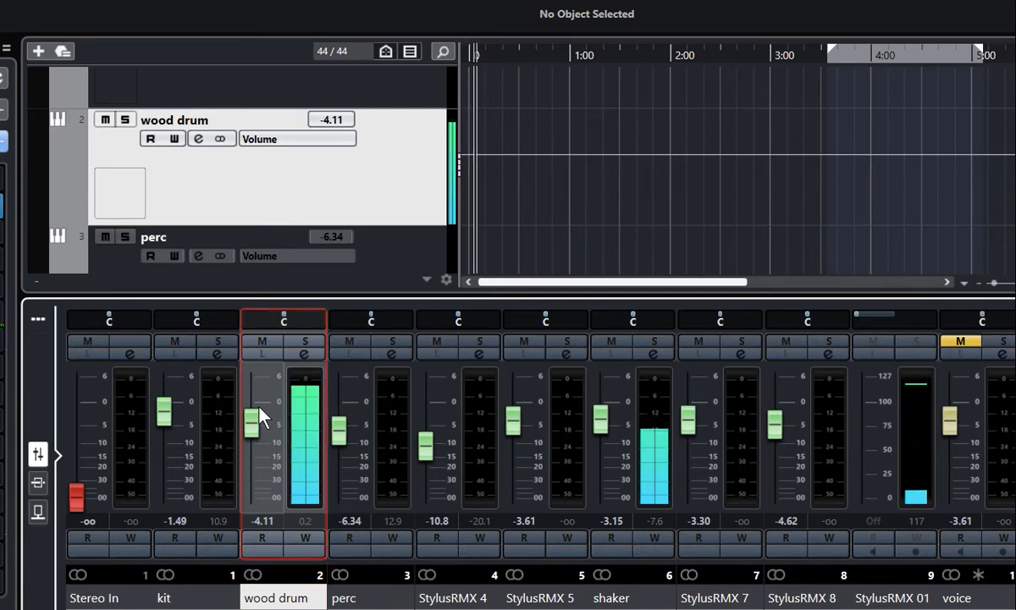
left_click(2, 205)
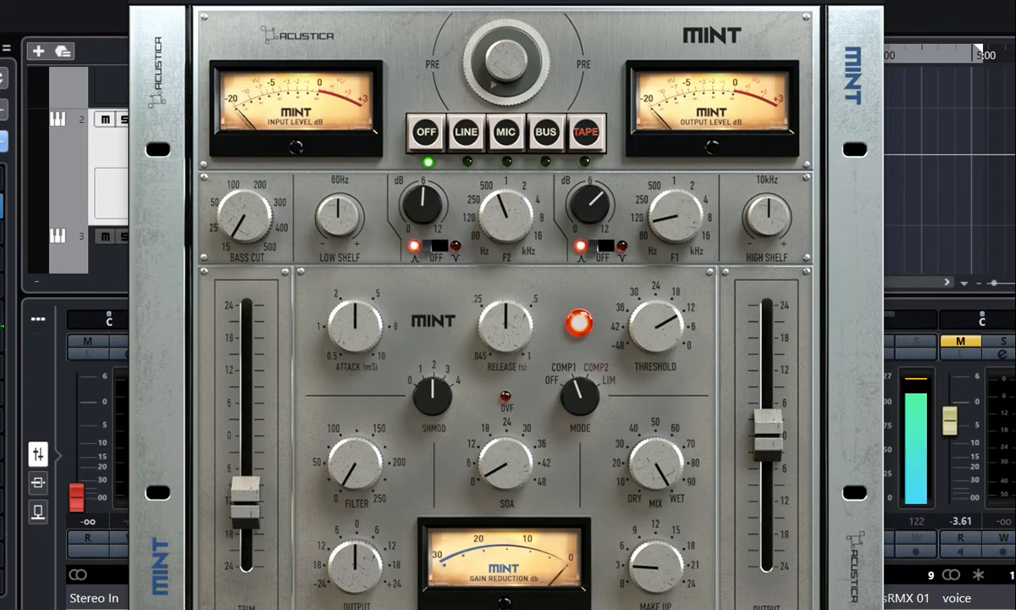
left_click(871, 1)
Step: On the perc track's MINT, boost F2 about 8 dB near 4 kHz, leave F1 gain at about 6 dB, and close the plug-in
left_click(356, 597)
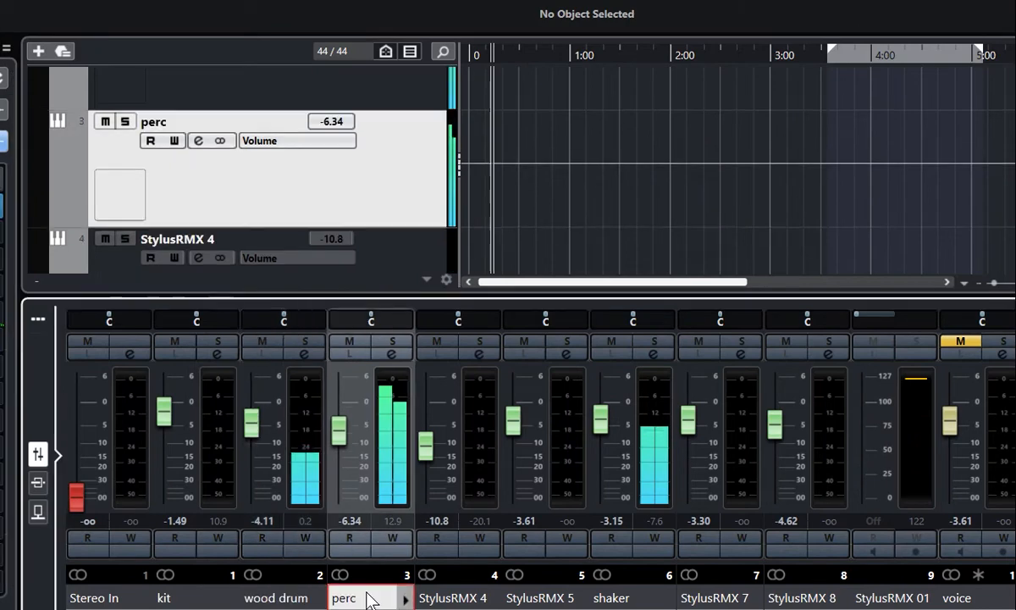
left_click(1, 205)
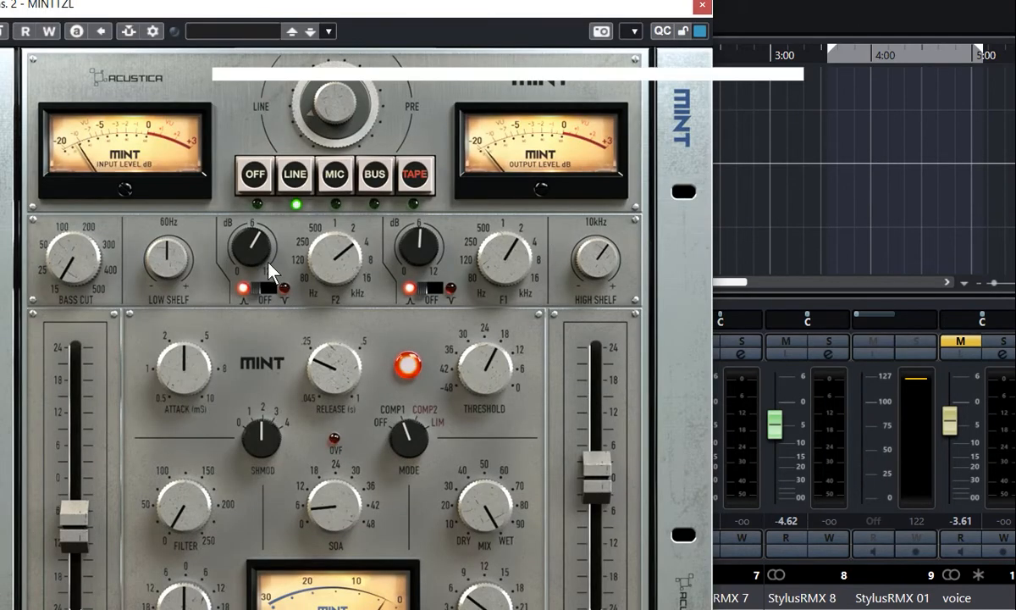
left_click_drag(266, 231, 261, 248)
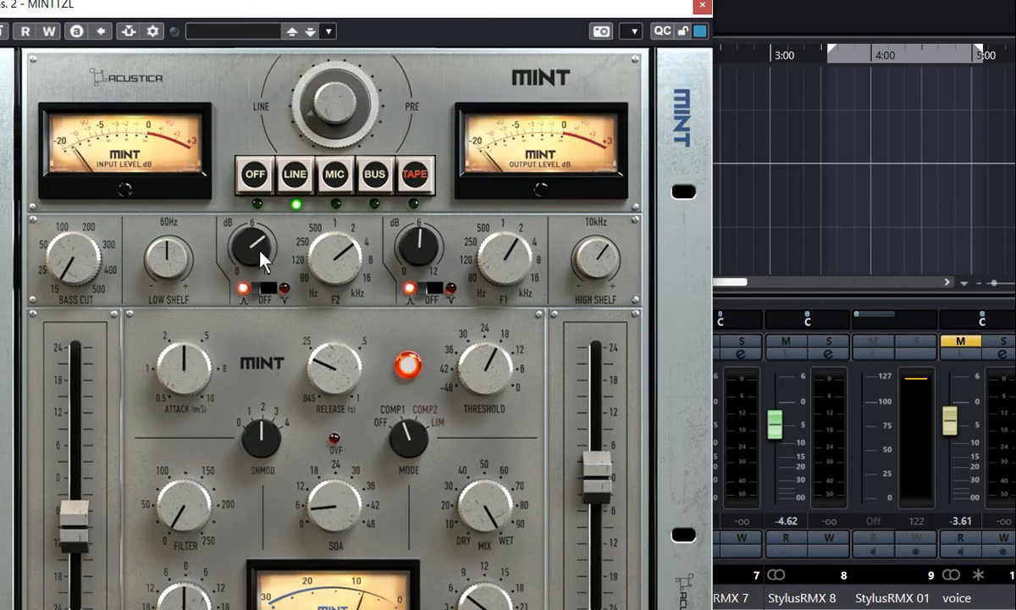
left_click_drag(335, 272, 347, 254)
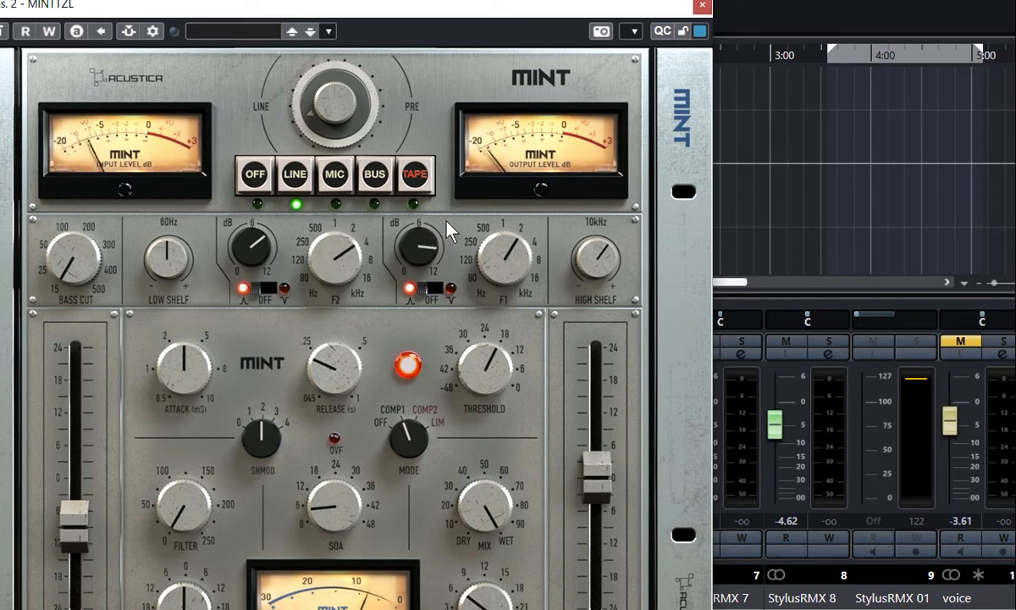
left_click_drag(446, 222, 434, 245)
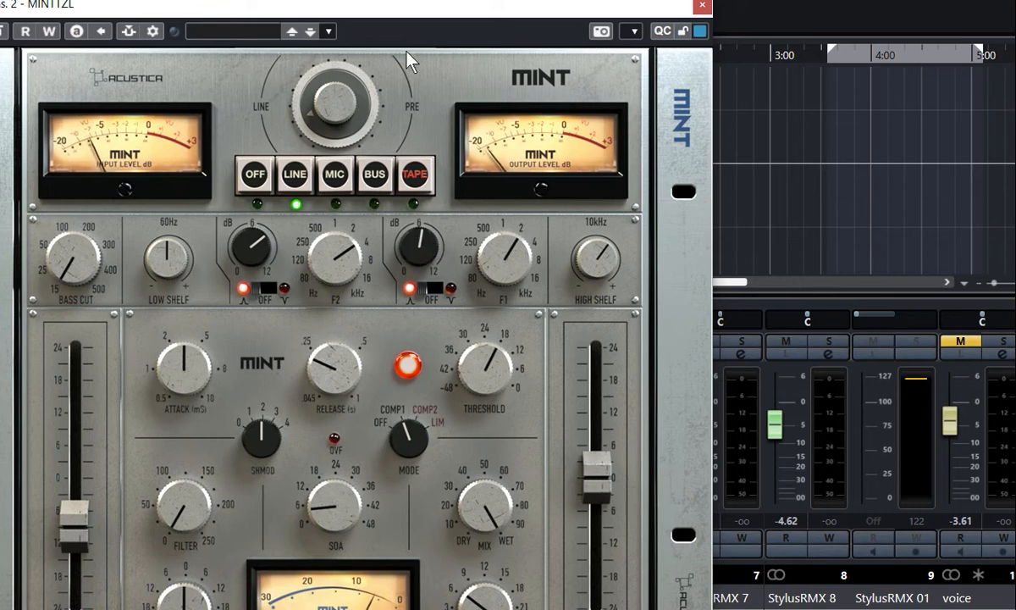
left_click_drag(422, 2, 405, 93)
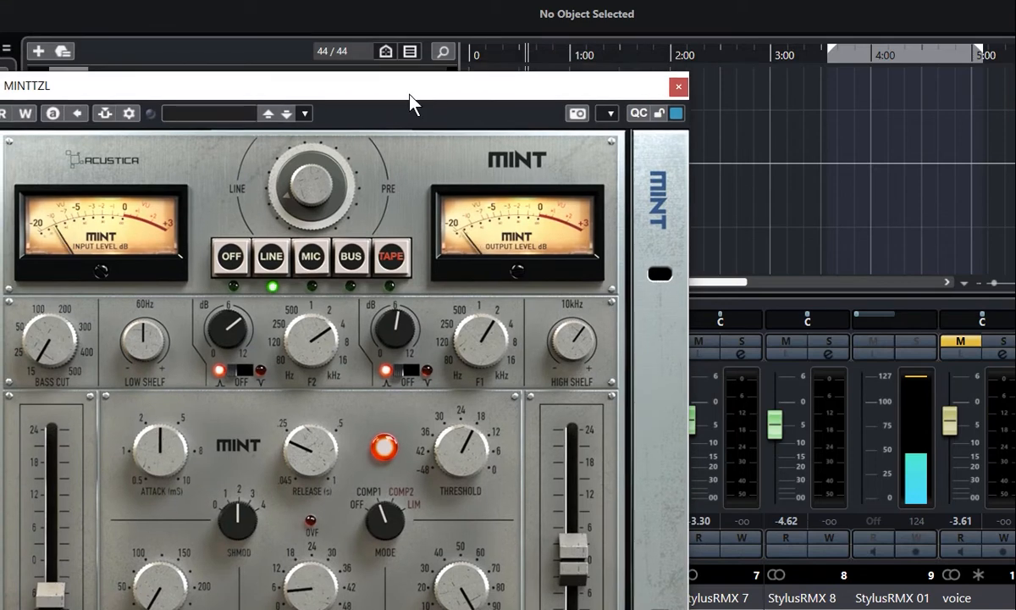
left_click(678, 87)
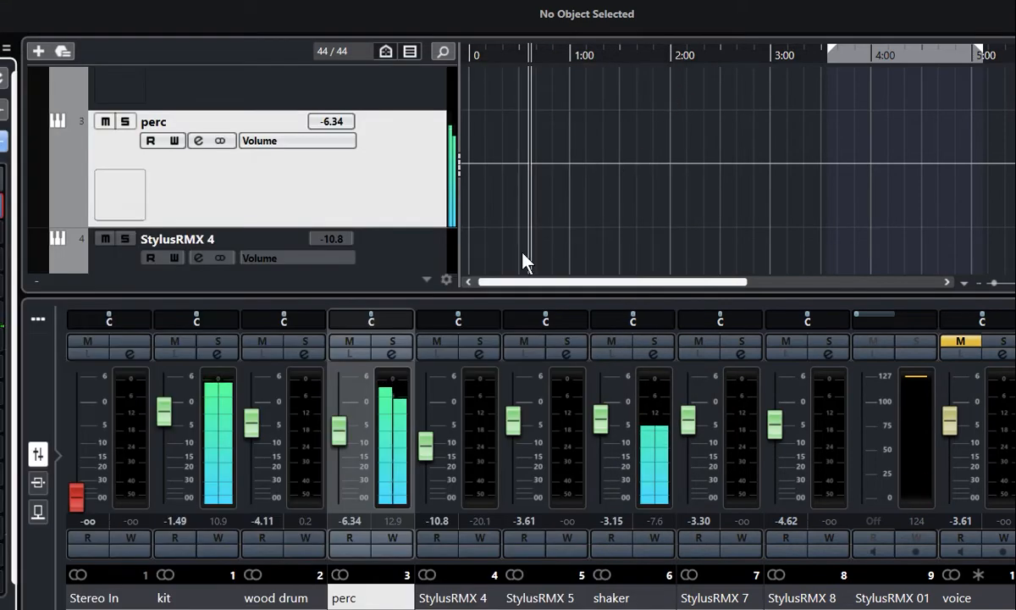
Step: Solo the perc, kit and wood drum channels, and lower the kit's mixer level to -2.71 dB
left_click(395, 340)
left_click(216, 340)
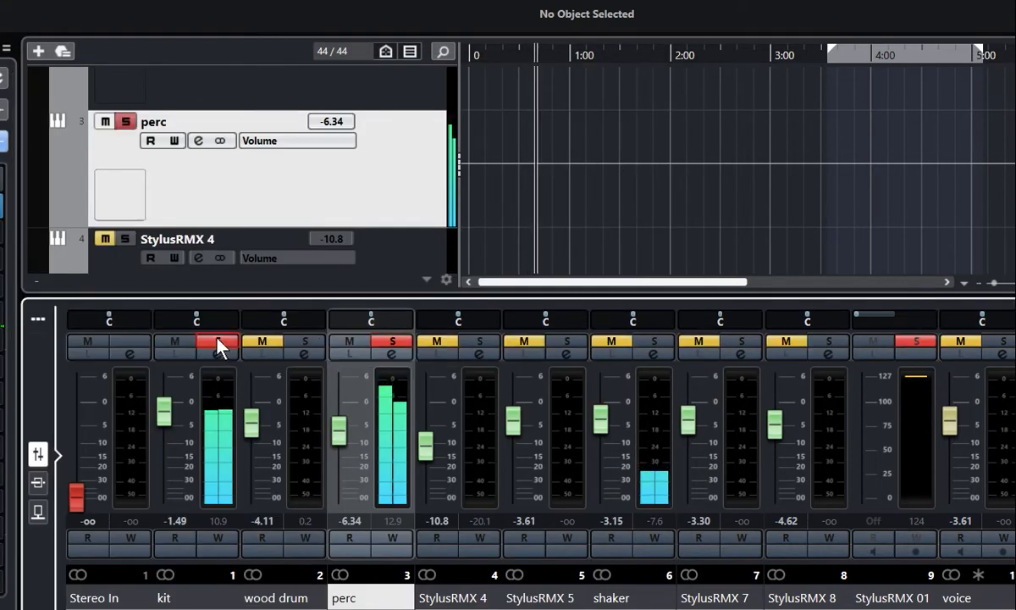
left_click_drag(165, 412, 162, 423)
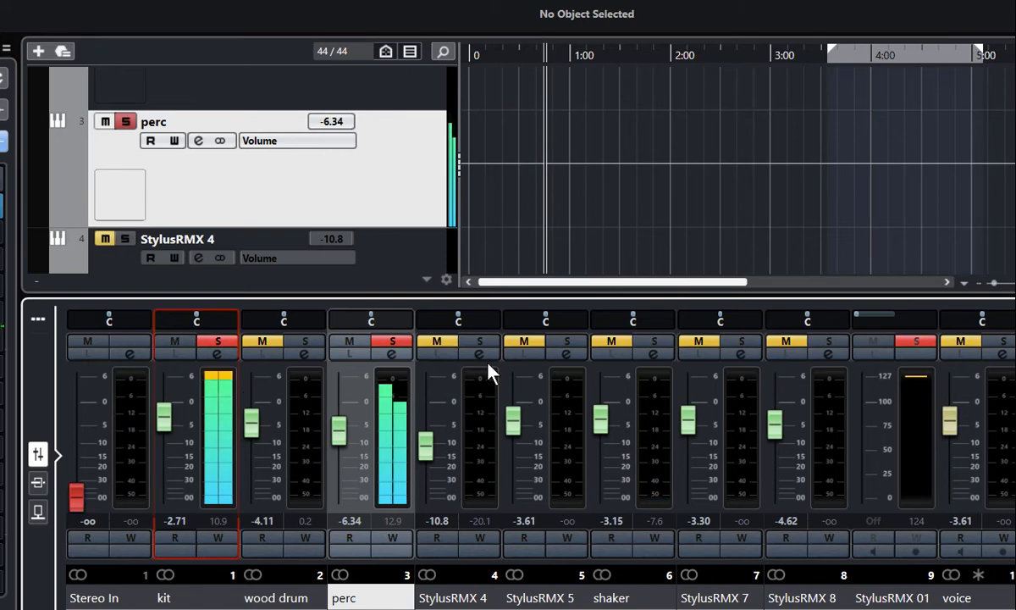
left_click(302, 342)
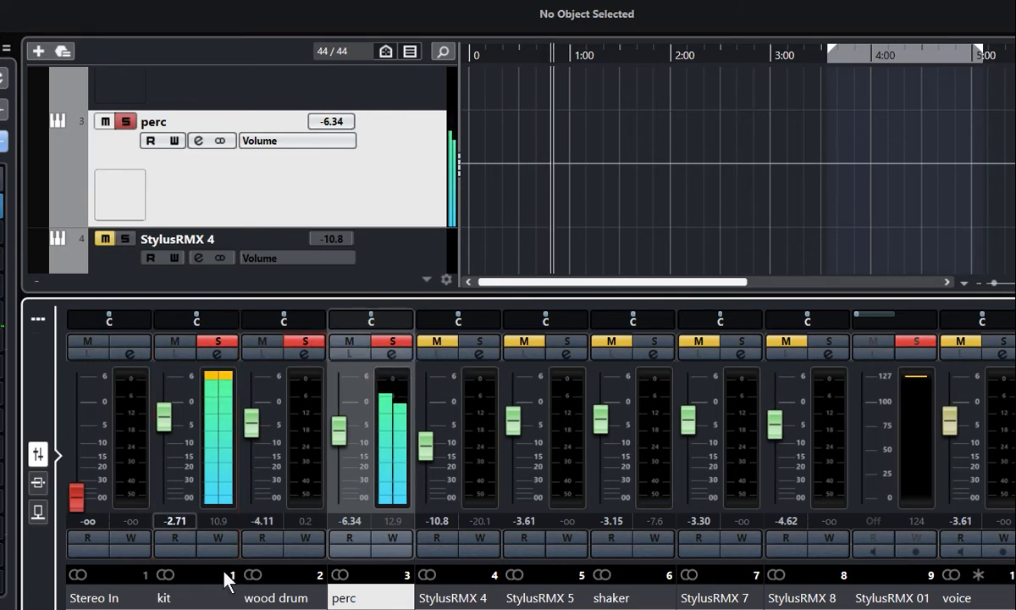
Step: Select the kit channel and clear the solos on kit and wood drum
left_click(190, 598)
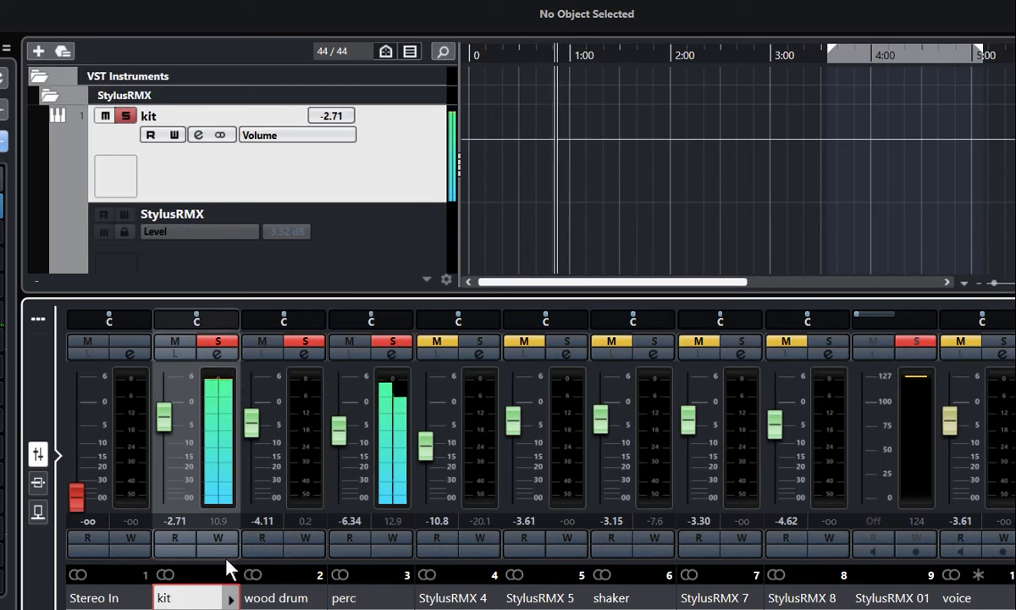
left_click(223, 342)
left_click(303, 342)
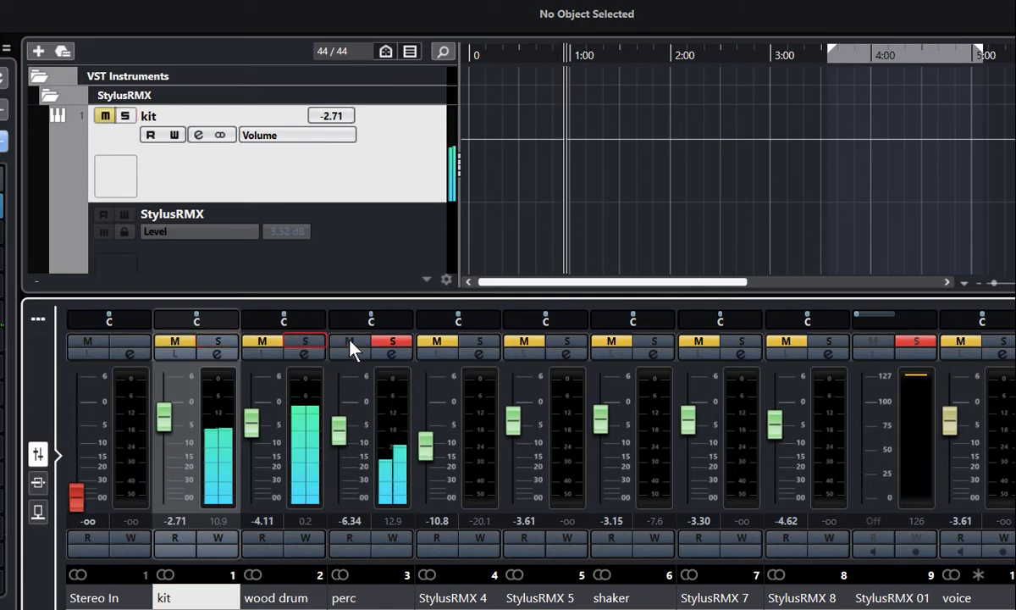
Step: On the wood drum track's MINT, lower the compressor threshold to about -15 dB and close the plug-in
left_click(278, 597)
left_click(1, 205)
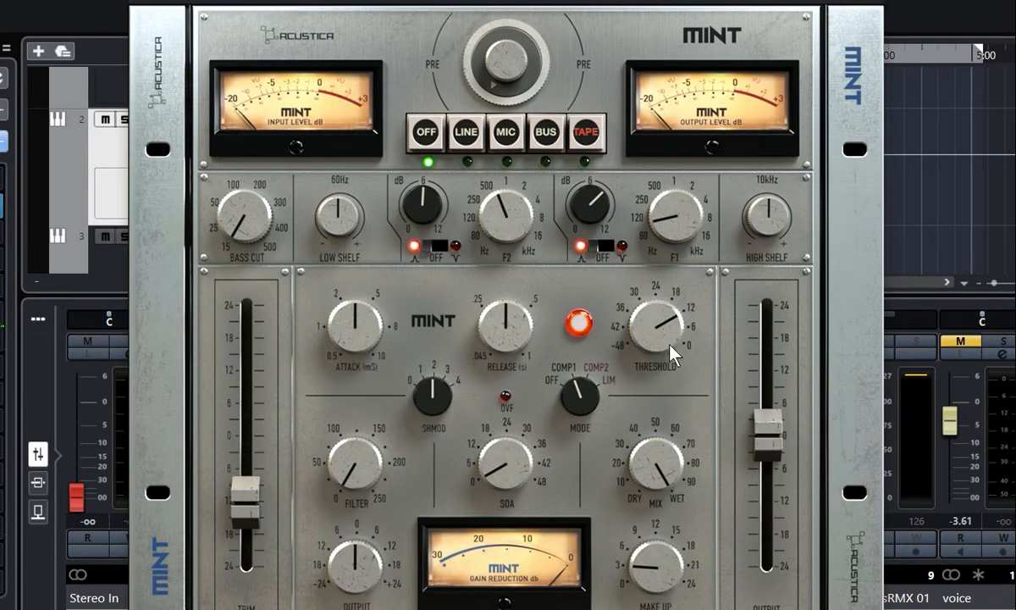
left_click_drag(673, 351, 658, 336)
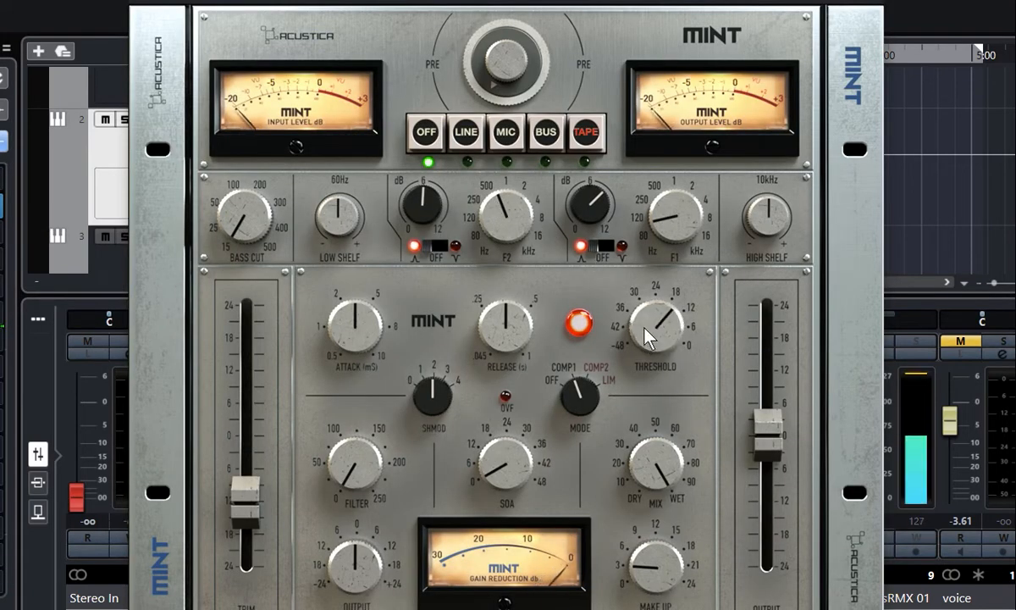
left_click_drag(582, 19, 537, 3)
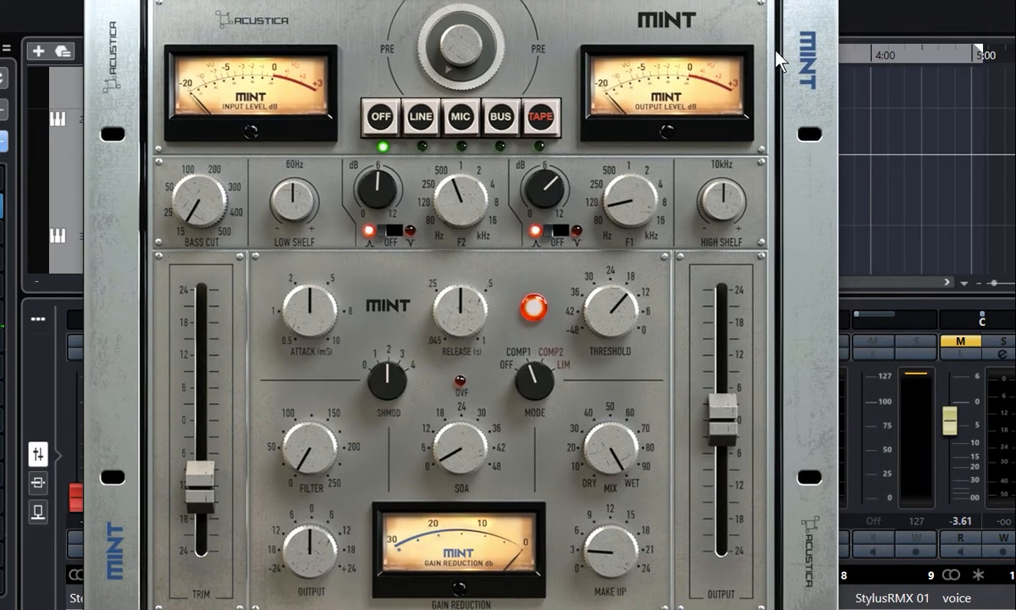
left_click(780, 5)
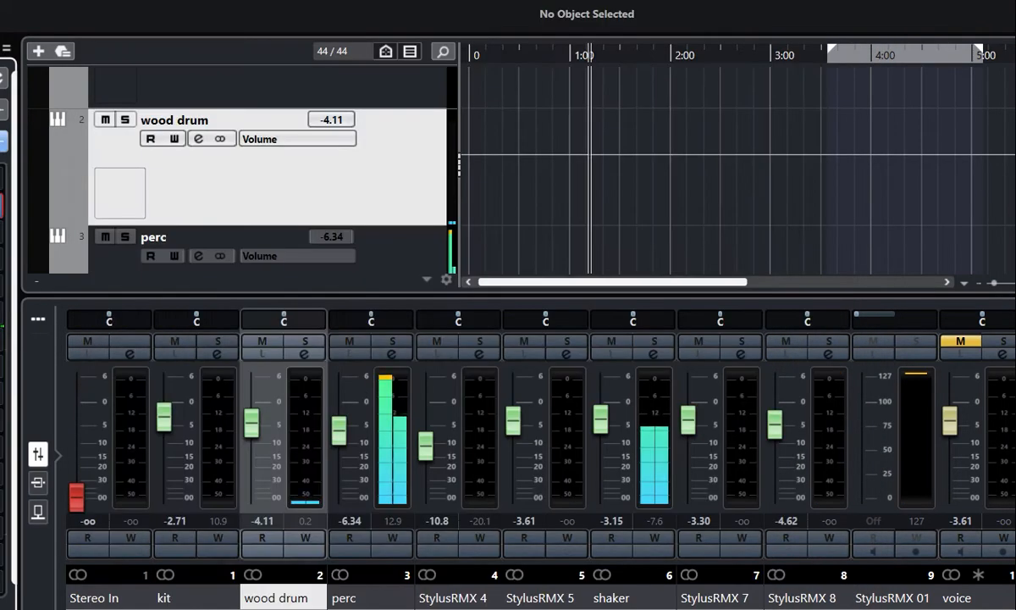
Step: Lower the perc channel's mixer level to -12.5 dB and the kit's to -3.62 dB
left_click(345, 597)
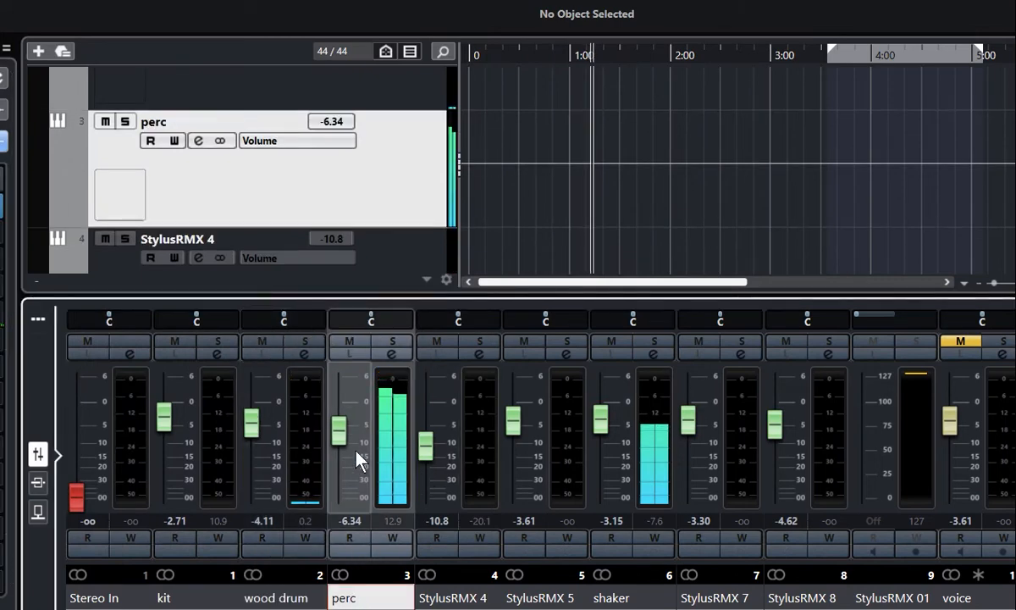
scroll(350, 433, "up", 4)
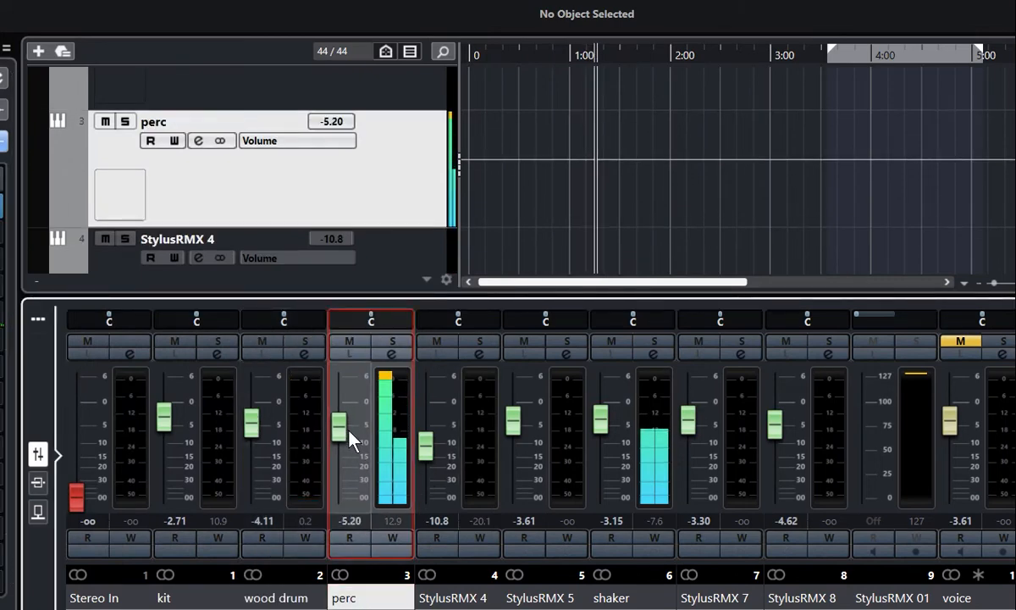
left_click_drag(349, 430, 351, 440)
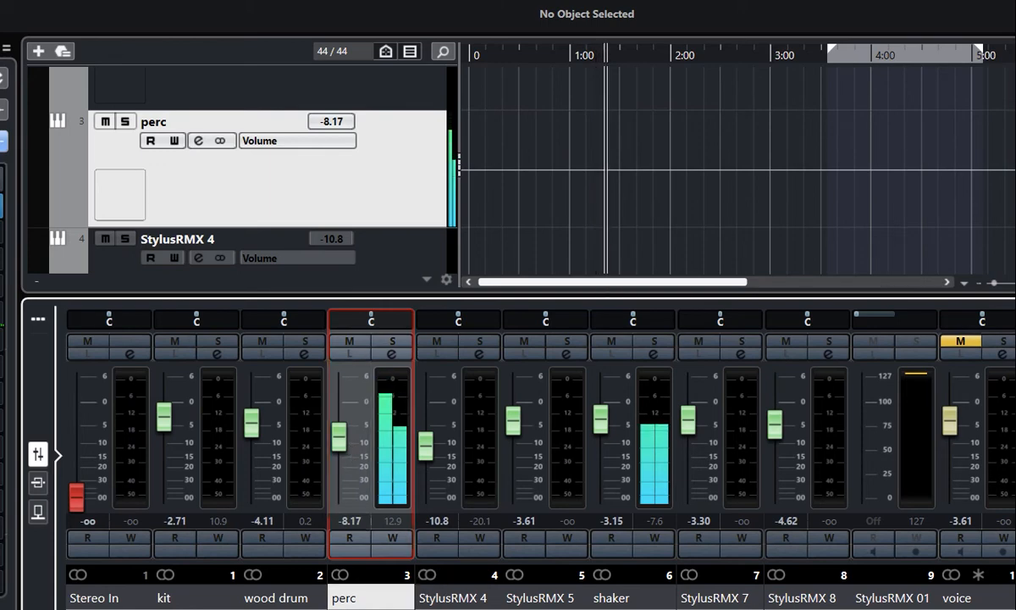
mouse_move(344, 435)
left_mouse_down()
mouse_move(347, 416)
mouse_move(340, 453)
left_mouse_up()
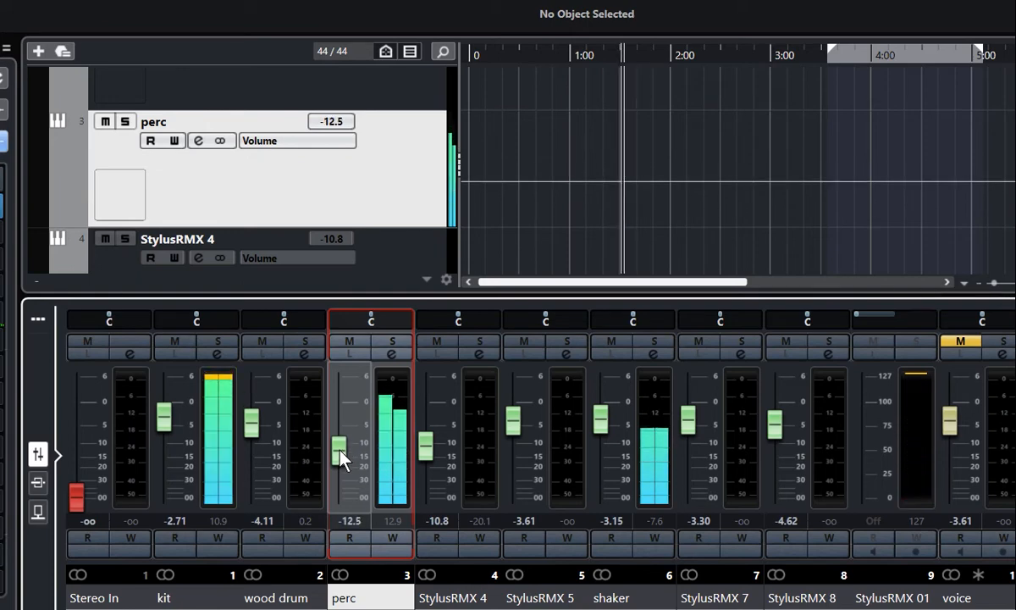
left_click_drag(163, 420, 166, 428)
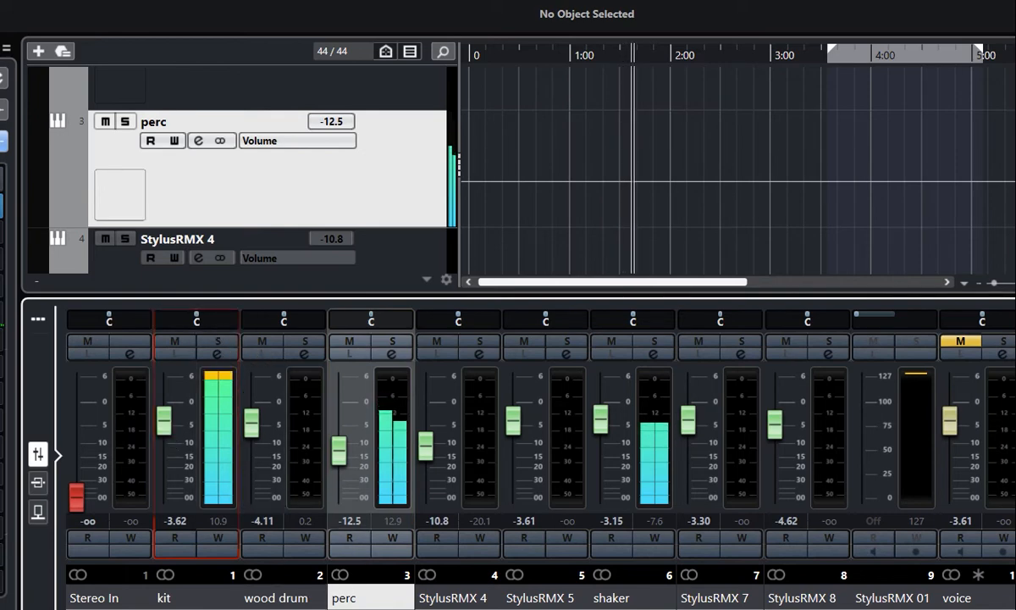
Step: On the kit's MINT, set threshold about -18 dB, make-up about 6 dB, a faster release, TAPE preamp, more low shelf and Trim about -16 dB
left_click(178, 564)
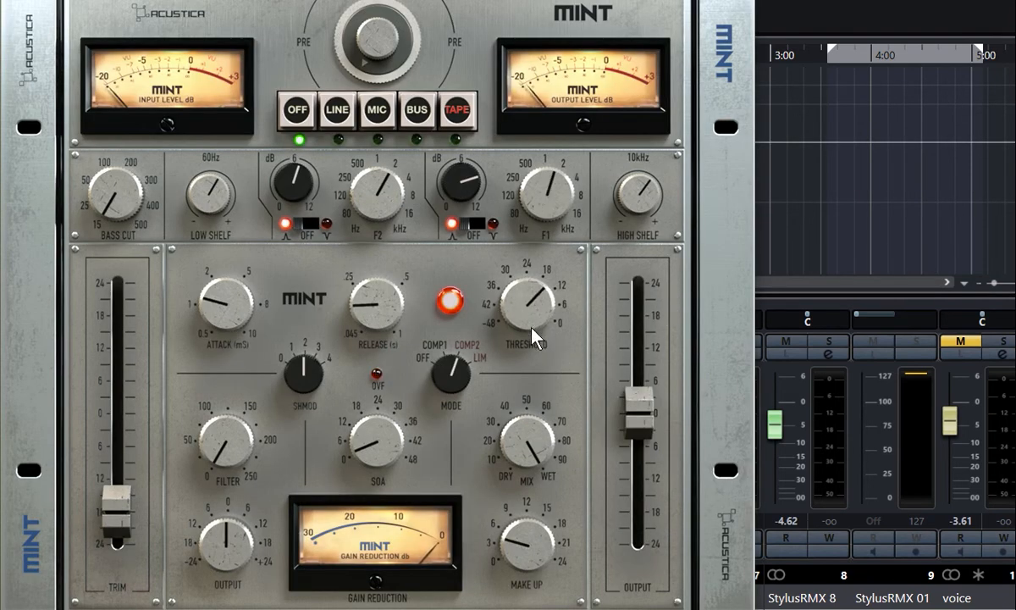
left_click_drag(532, 329, 522, 339)
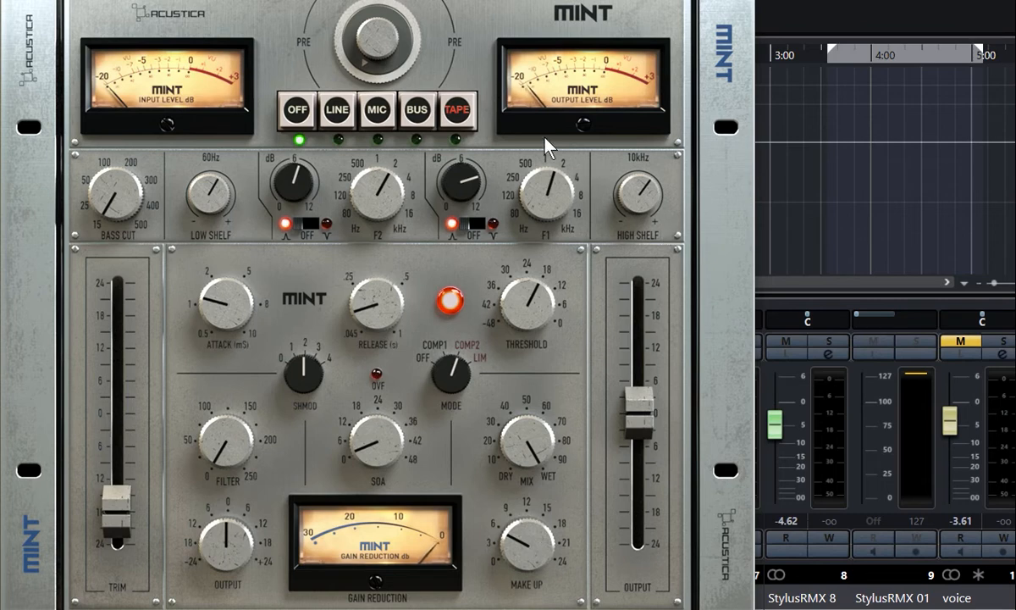
left_click(458, 111)
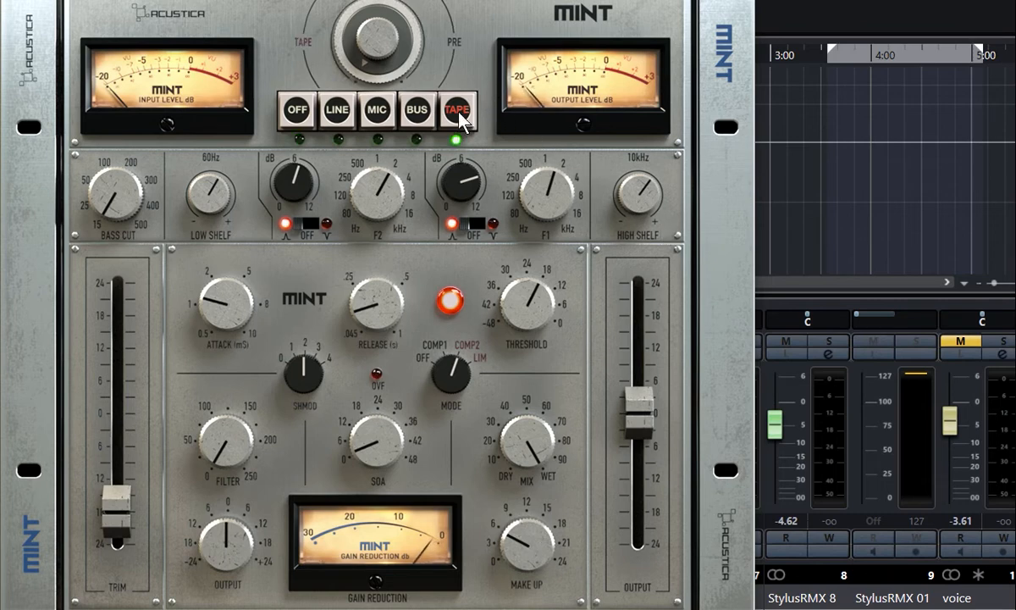
left_click_drag(373, 24, 381, 4)
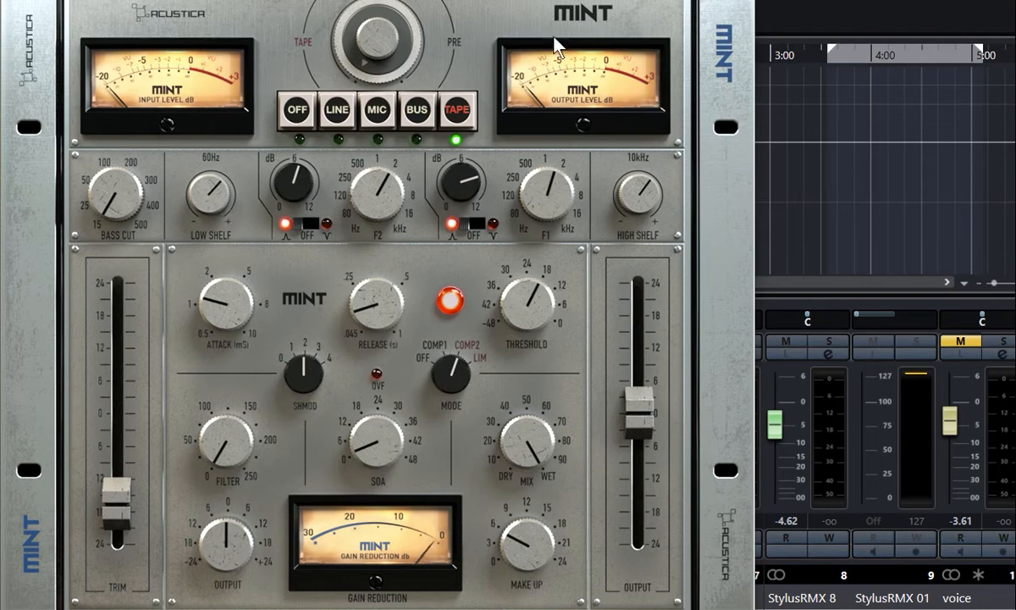
left_click(740, 2)
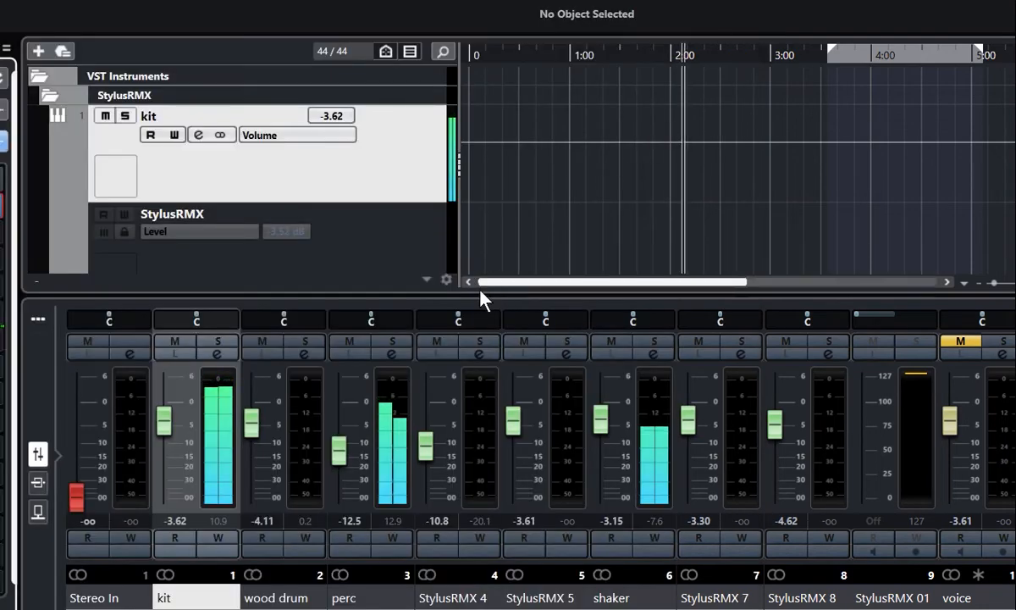
Step: Set the mixer levels to -5.49 dB for the kit and -6.84 dB for the perc channel
left_click_drag(176, 430, 173, 441)
left_click_drag(340, 449, 351, 430)
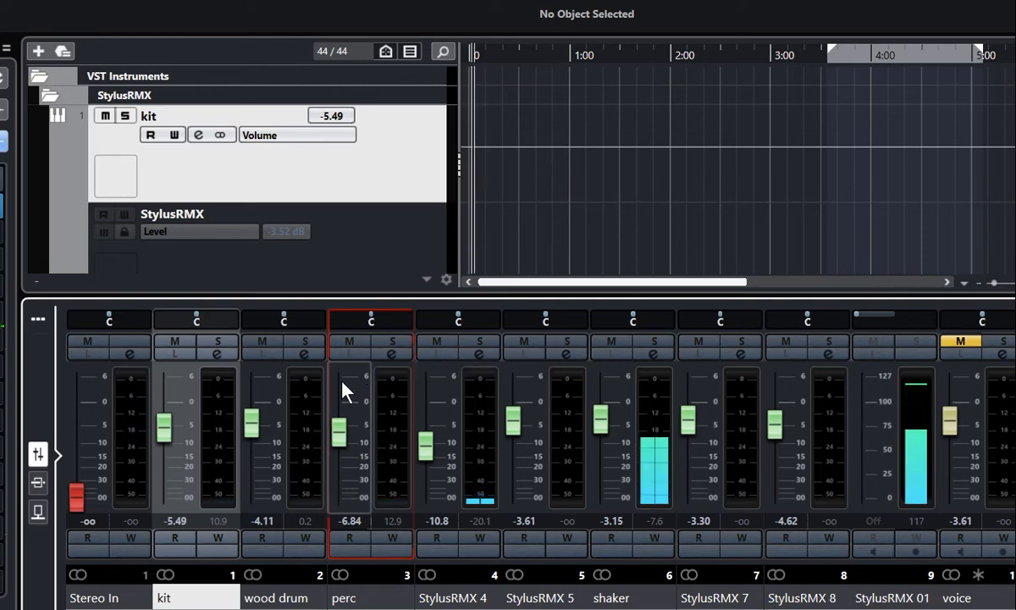
Step: Review the MINT settings on the wood drum track and close the plug-in
left_click(292, 593)
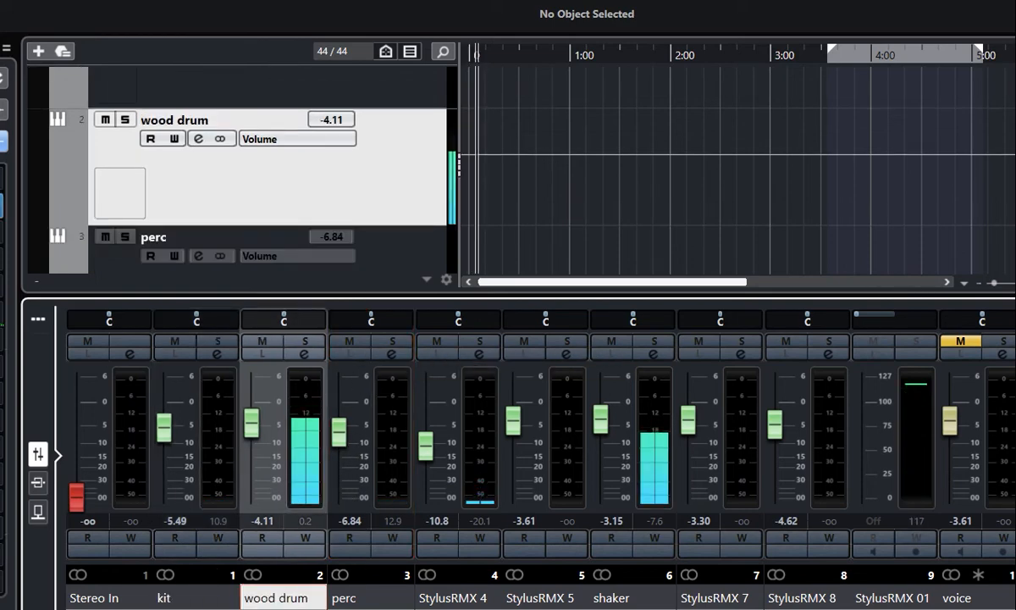
left_click(2, 206)
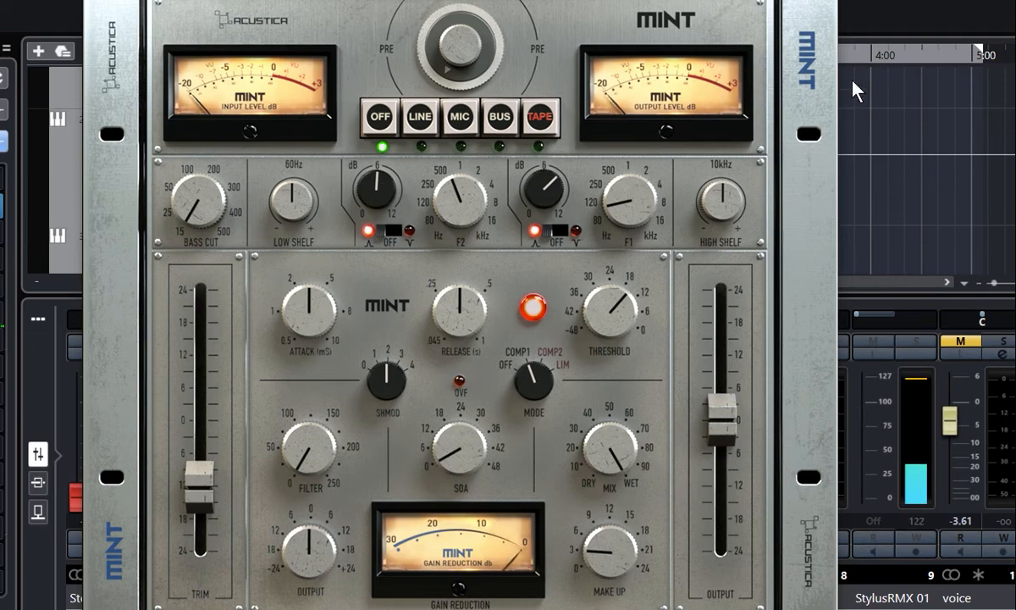
left_click(825, 2)
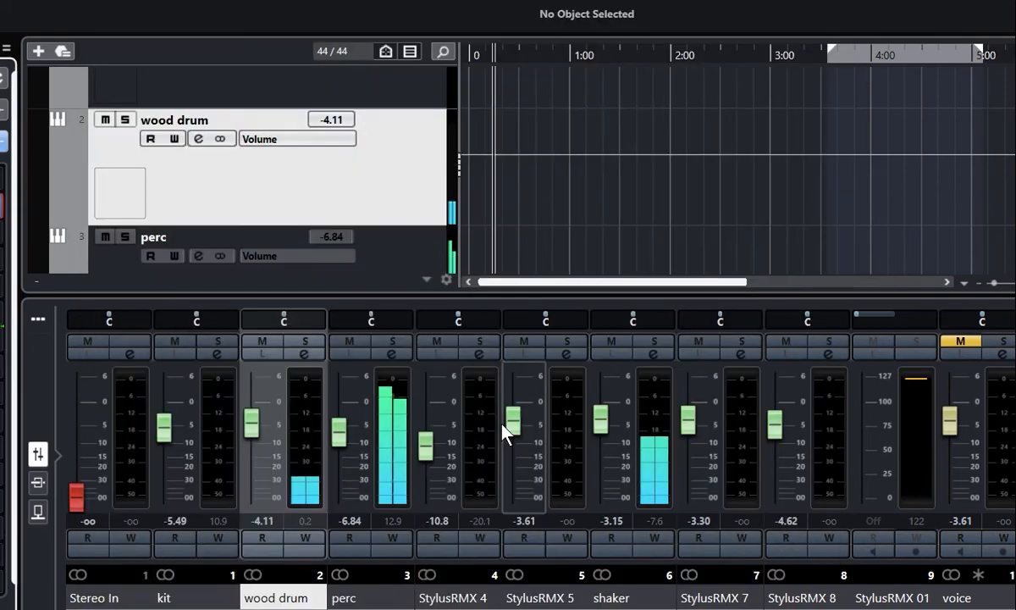
Step: On the perc track's MINT, set the F1 band to about 1 kHz with about 8.5 dB of boost and close the plug-in
left_click(368, 602)
left_click(4, 202)
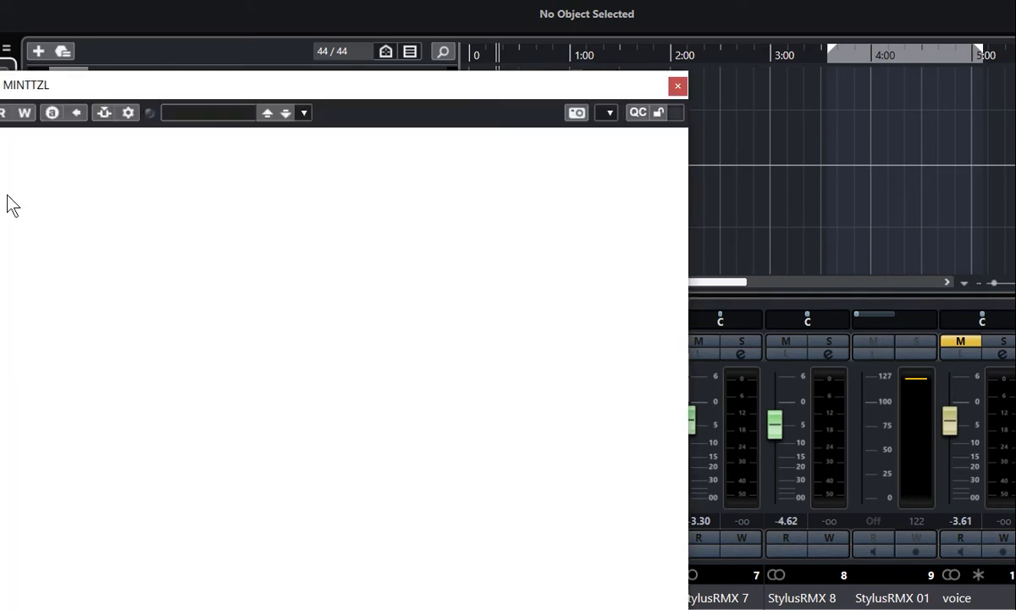
left_click_drag(485, 88, 531, 0)
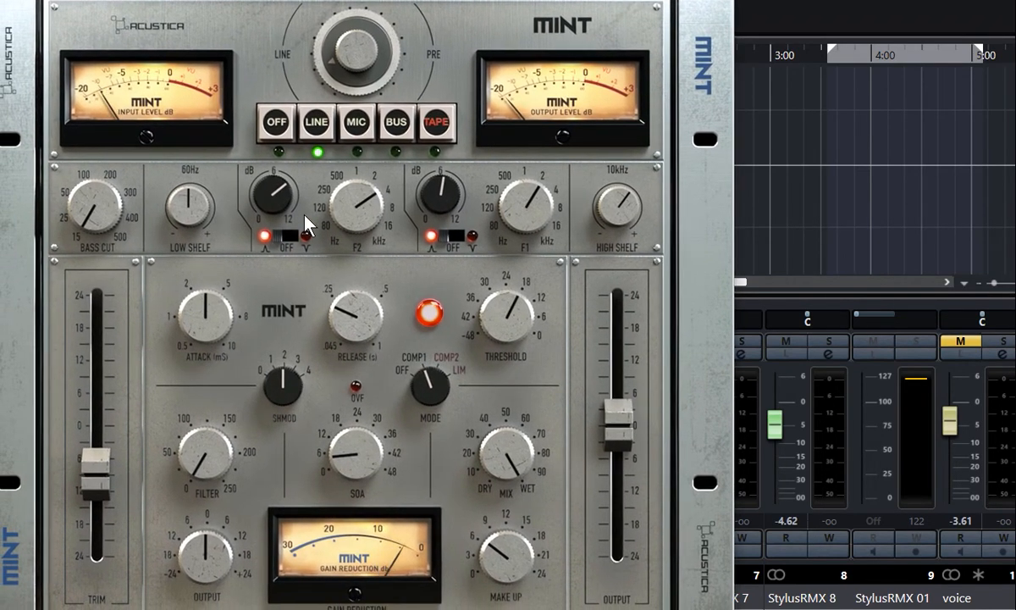
left_click_drag(452, 218, 458, 176)
left_click_drag(546, 199, 526, 215)
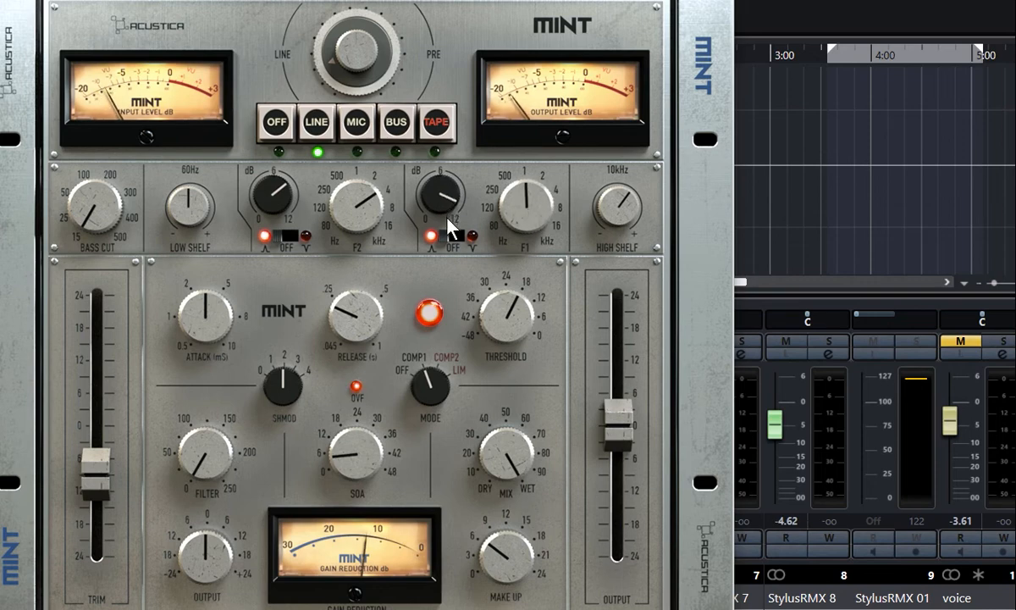
left_click_drag(447, 225, 445, 244)
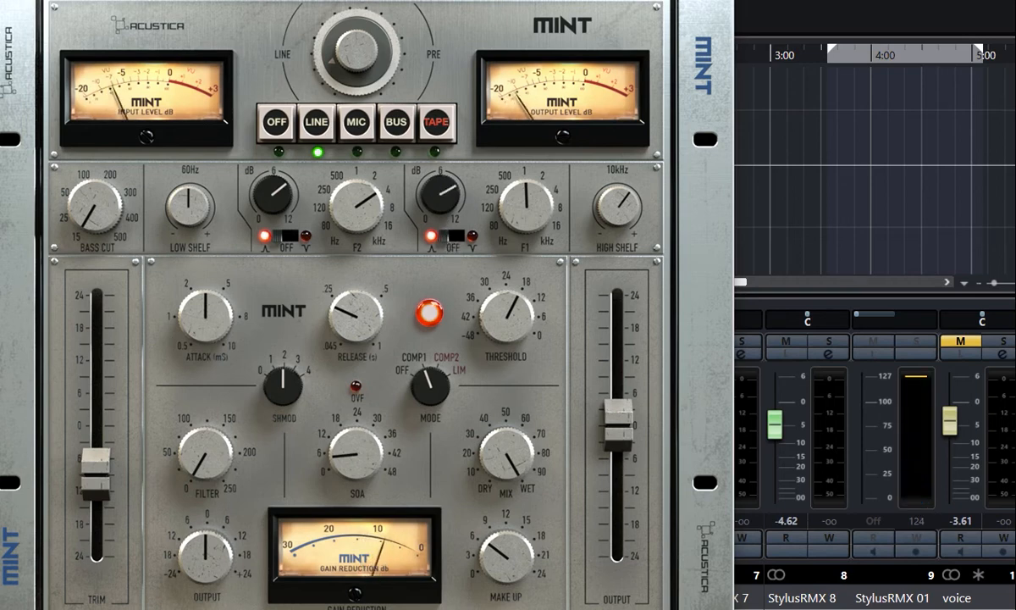
left_click(718, 2)
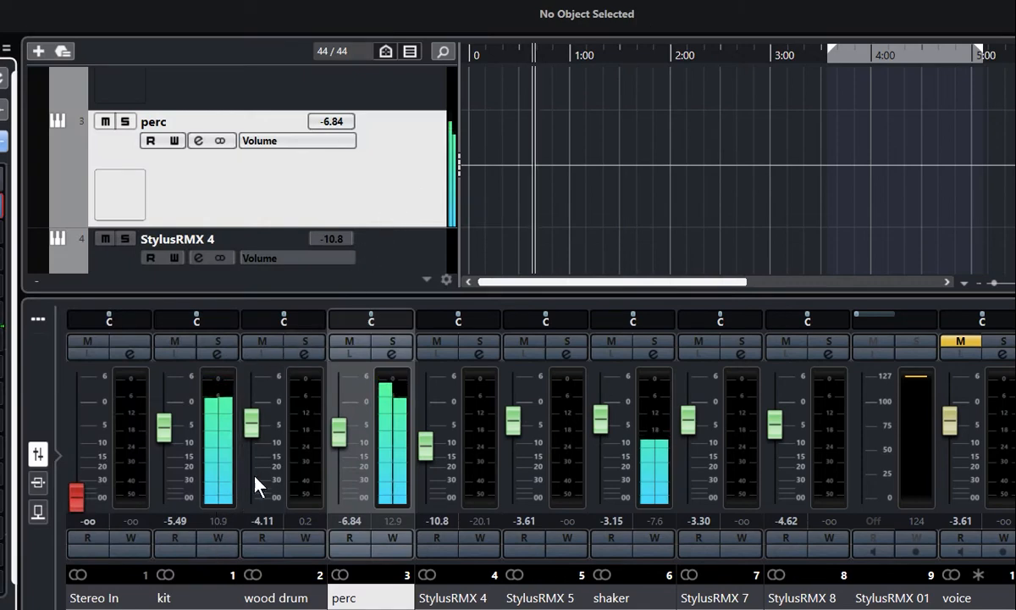
Step: Check the kit's MINT, and raise the mixer levels to -1.68 dB for the wood drum and -3.62 dB for the perc
left_click(173, 574)
left_click(2, 206)
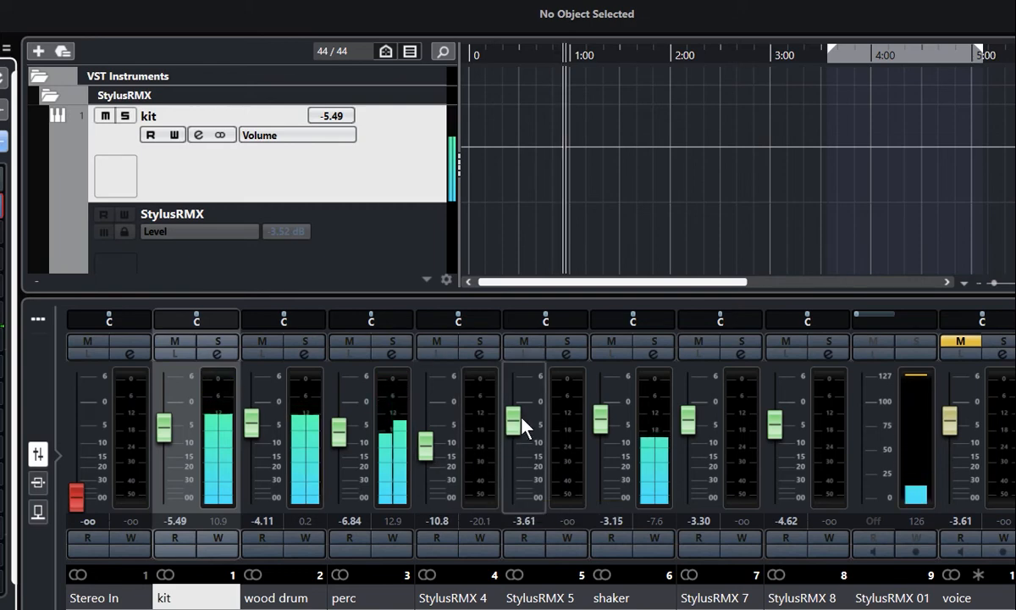
mouse_move(252, 429)
left_mouse_down()
mouse_move(252, 413)
mouse_move(260, 421)
left_mouse_up()
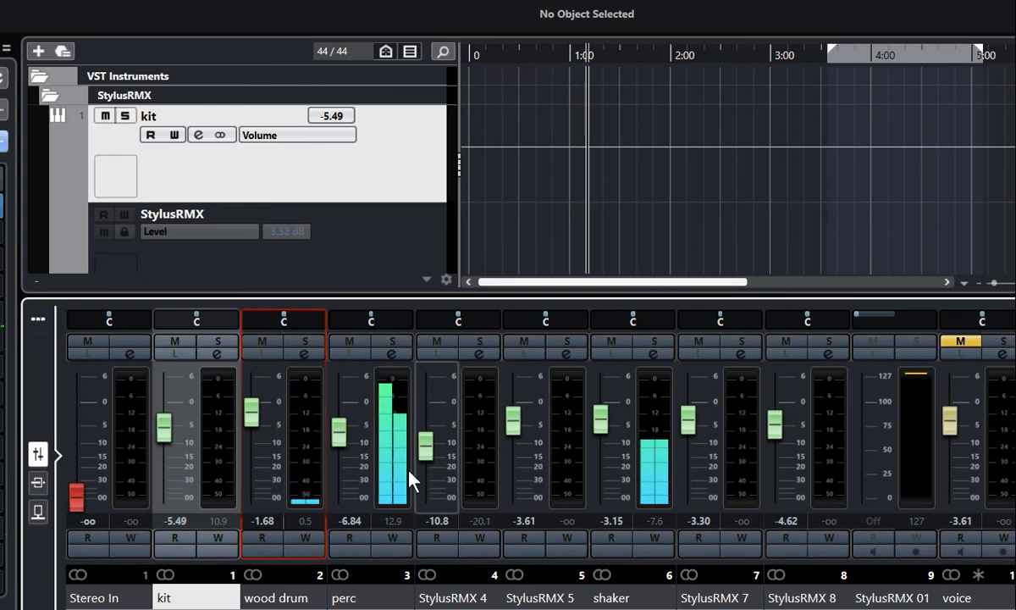
left_click_drag(350, 447, 343, 438)
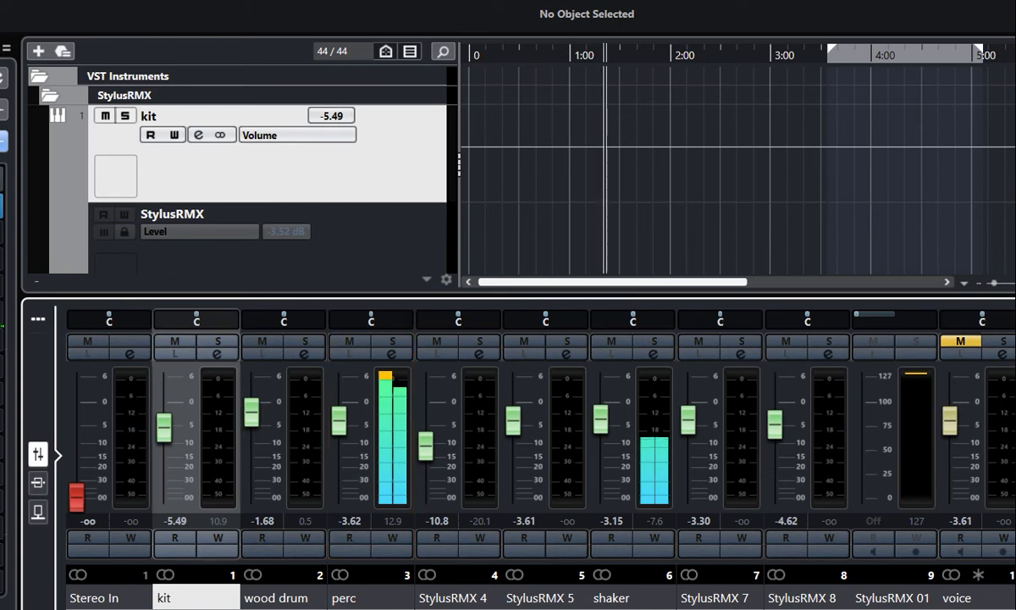
scroll(542, 432, "right", 2)
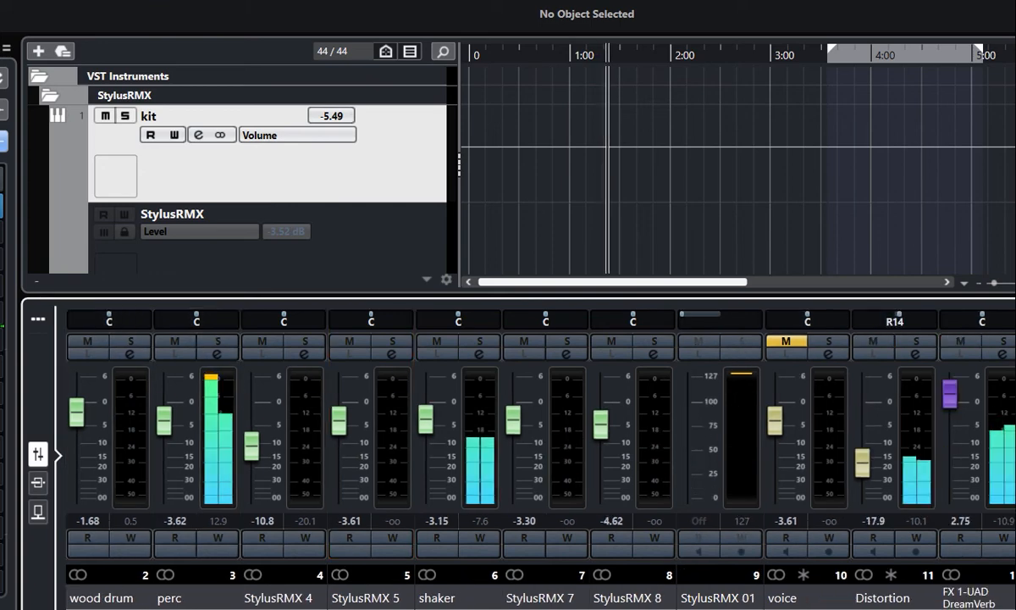
scroll(542, 432, "right", 2)
scroll(542, 431, "right", 5)
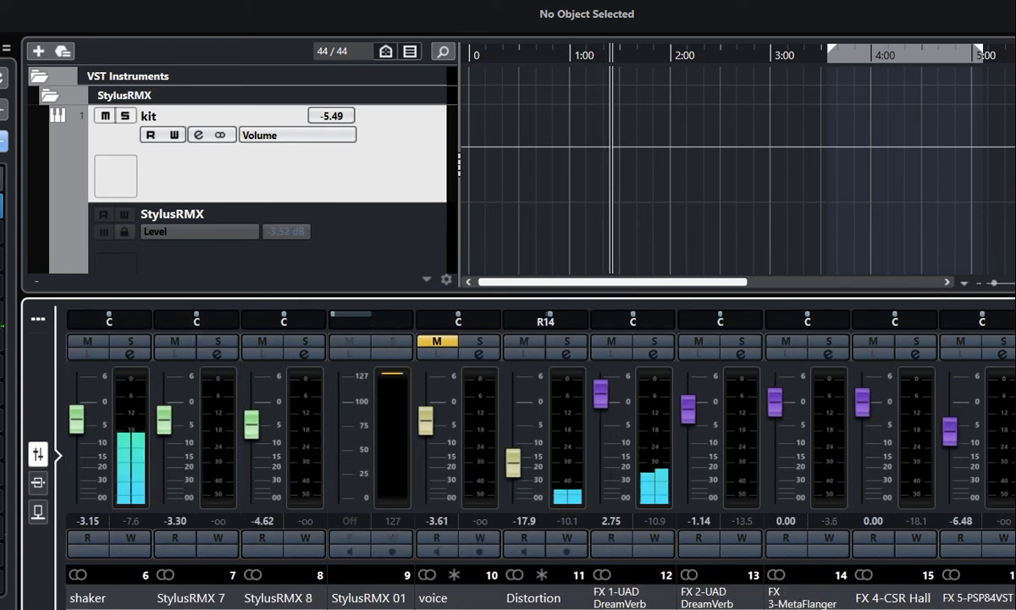
scroll(541, 432, "right", 2)
scroll(542, 432, "left", 11)
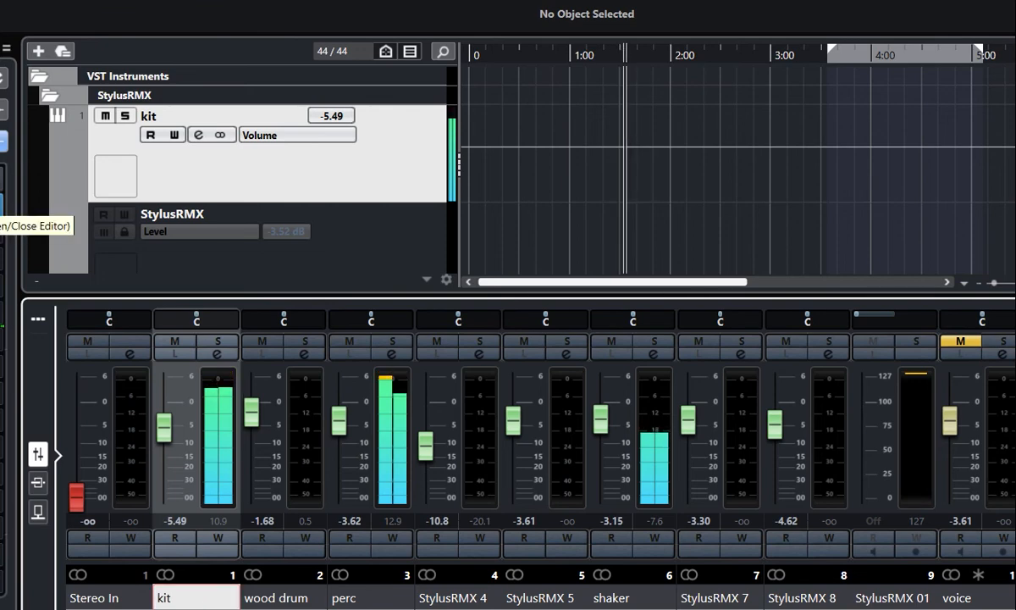
Step: Fine-tune the 10 kHz high shelf on the kit's MINT, and lower the perc channel's mixer level to -4.11 dB
left_click(2, 206)
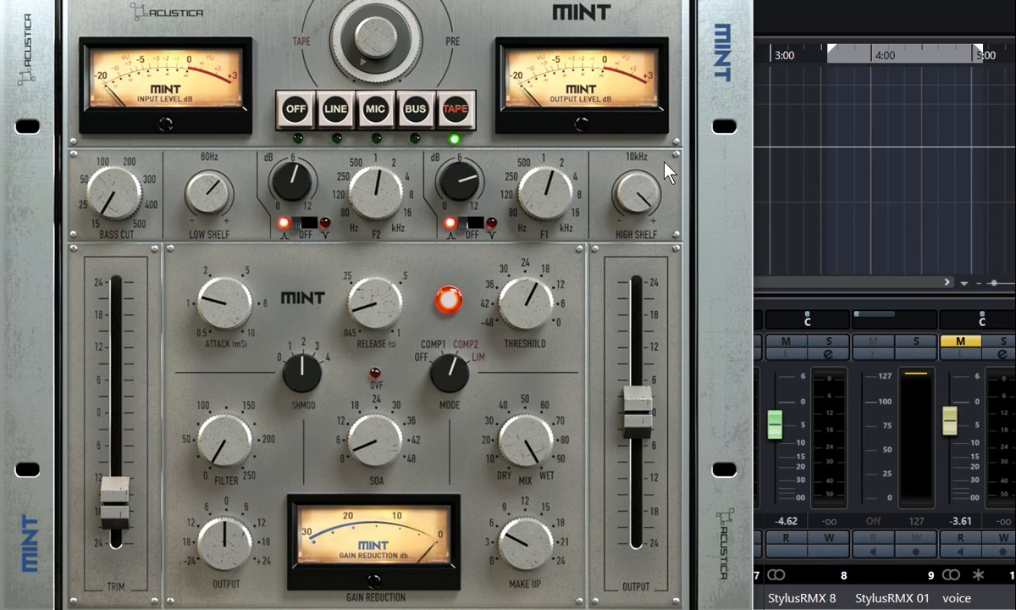
left_click_drag(663, 155, 658, 161)
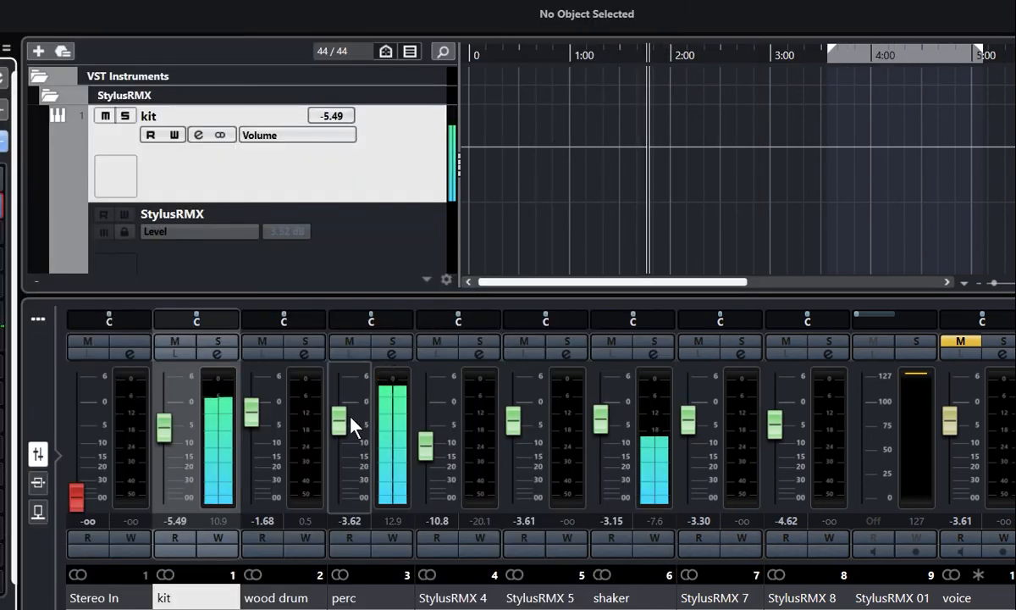
mouse_move(353, 421)
left_mouse_down()
mouse_move(351, 410)
mouse_move(347, 422)
left_mouse_up()
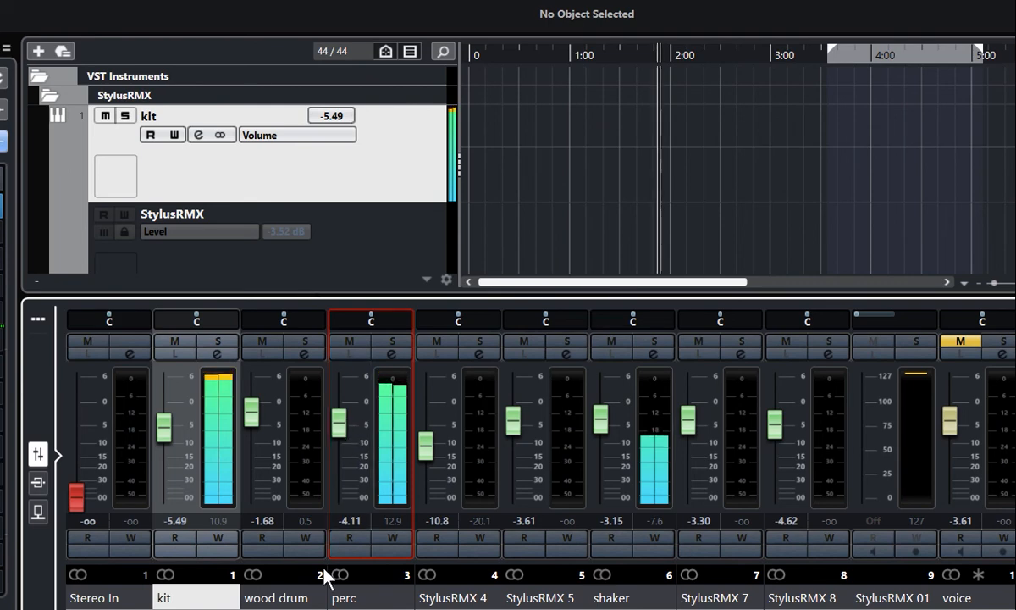
Step: On the perc track's MINT, set the F1 band to about 1.5 kHz with about 9 dB of boost and close the plug-in
left_click(385, 598)
left_click(2, 195)
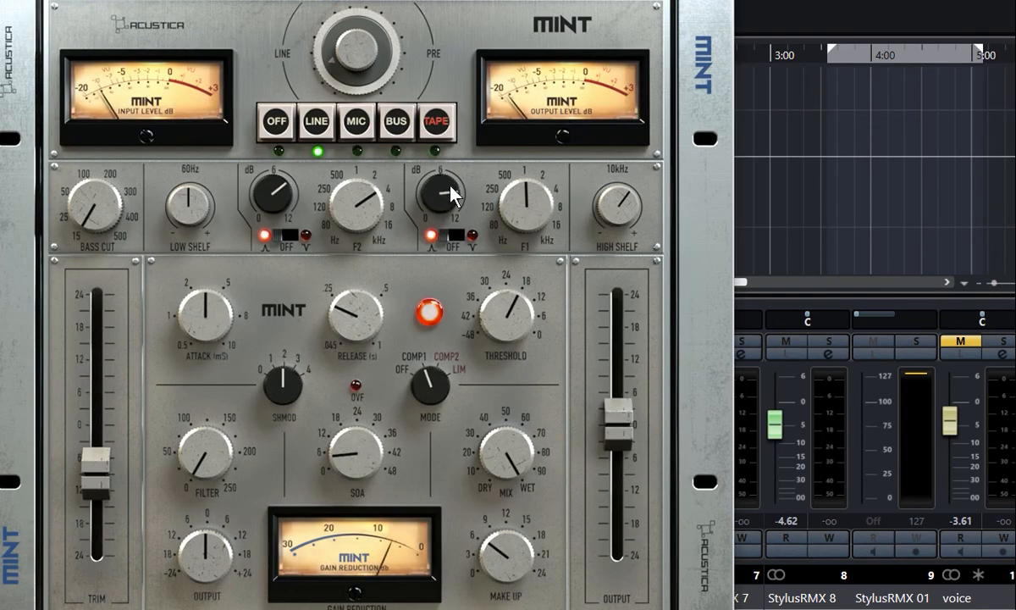
scroll(452, 186, "up", 4)
scroll(527, 198, "up", 1)
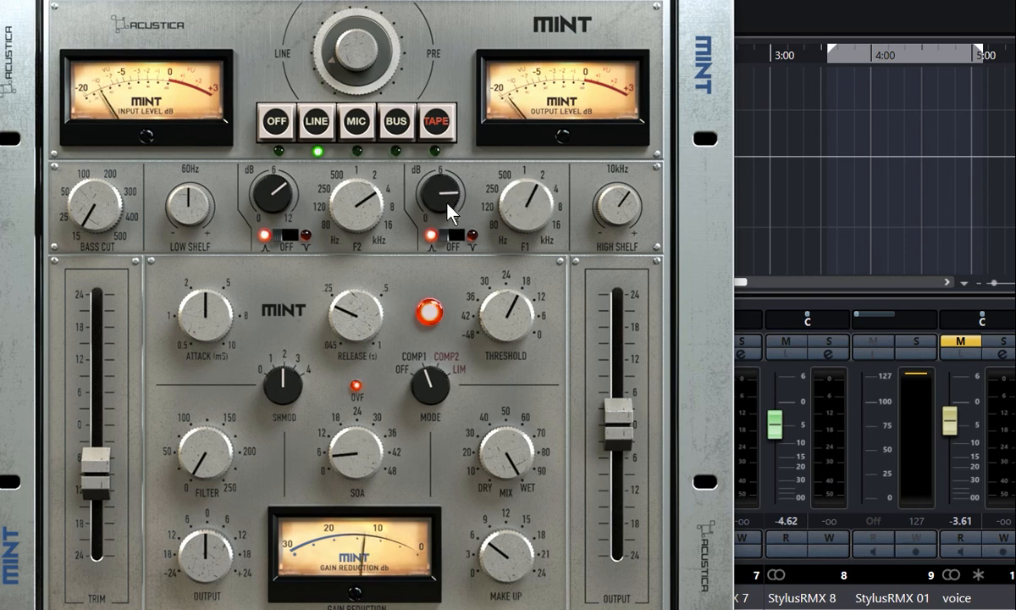
left_click_drag(447, 201, 447, 211)
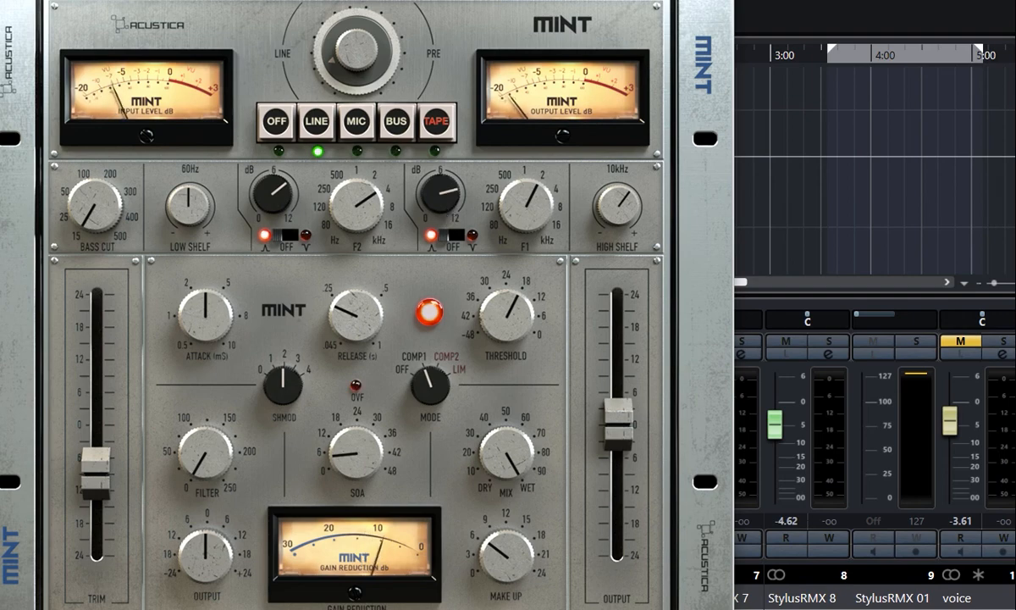
left_click(711, 2)
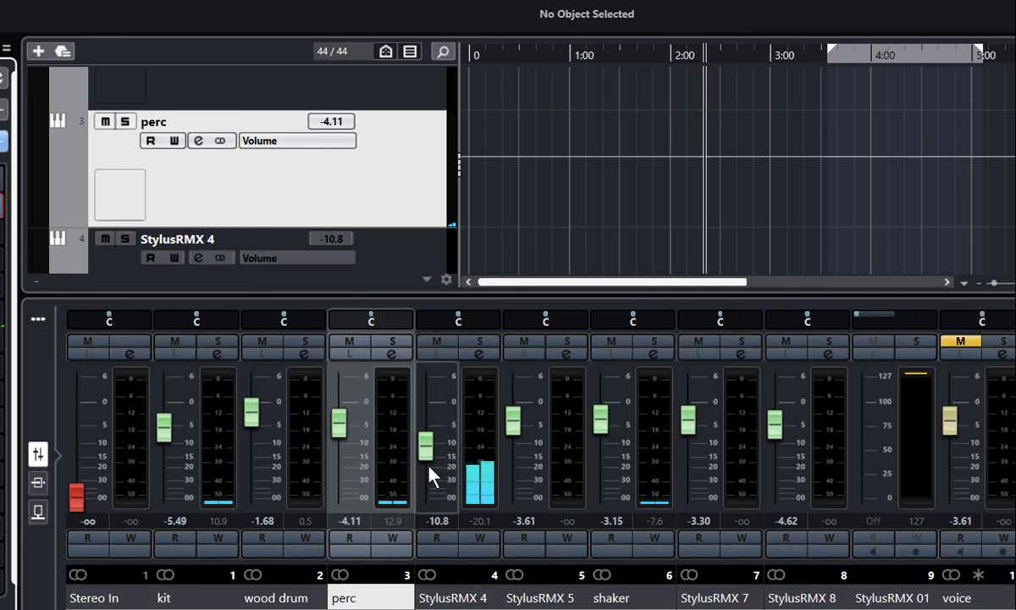
Step: Set the mixer levels to -13.3 dB for the StylusRMX 4 channel and -1.49 dB for the wood drum
mouse_move(429, 469)
left_mouse_down()
mouse_move(440, 397)
mouse_move(428, 460)
left_mouse_up()
left_click_drag(260, 429, 265, 451)
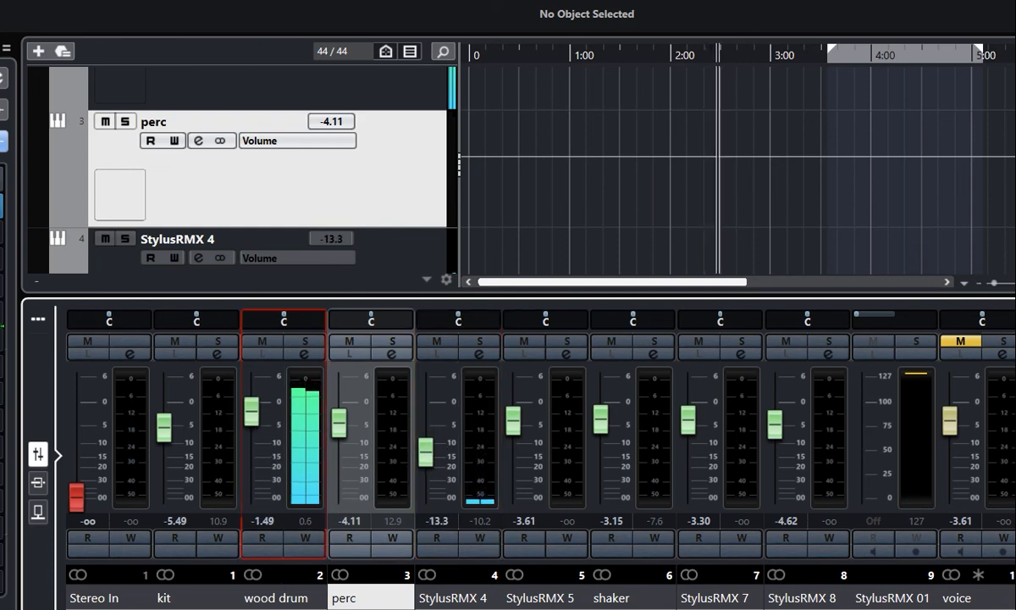